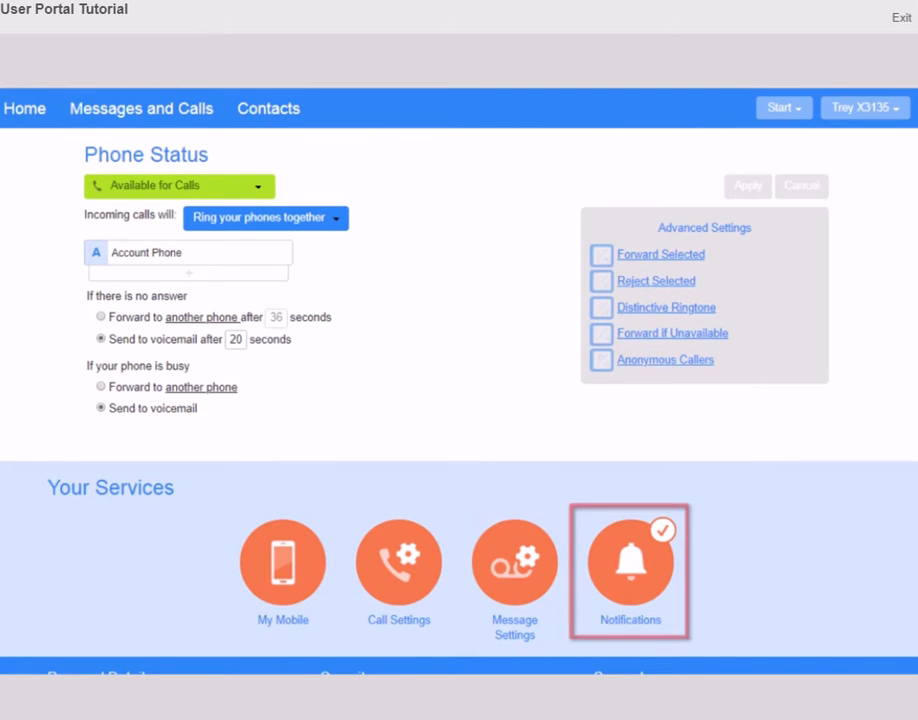
Scroll down the Phone Status page to view the ringing and busy-call settings
{"action": "scroll", "coordinate": [459, 381], "scroll_direction": "down", "scroll_amount": 1}
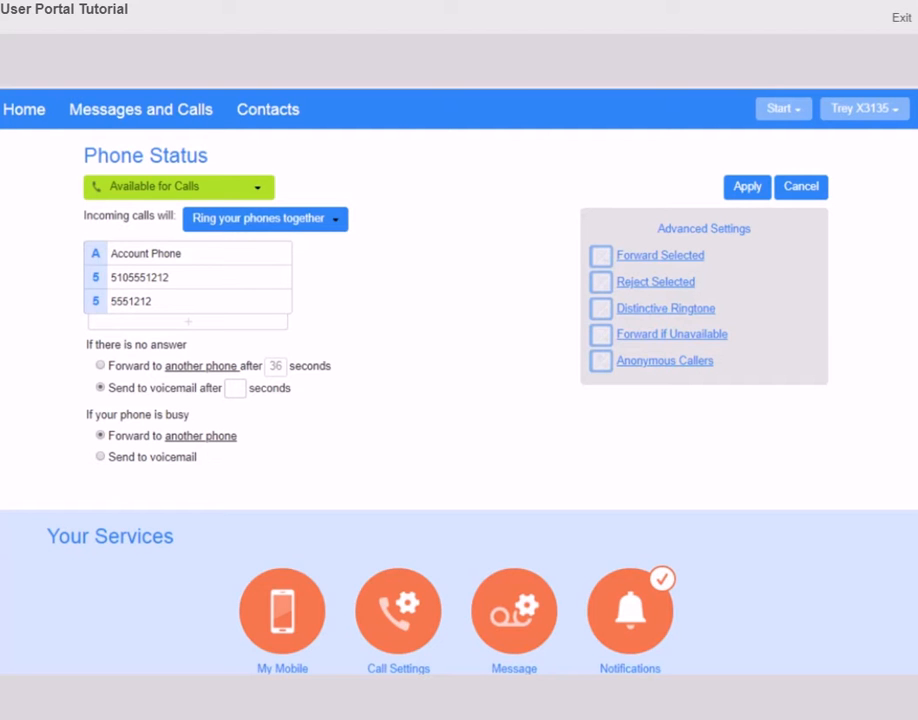
Try the Status and ringing choices (in order, together, forward), then cancel all unsaved changes
{"action": "left_click", "coordinate": [259, 192]}
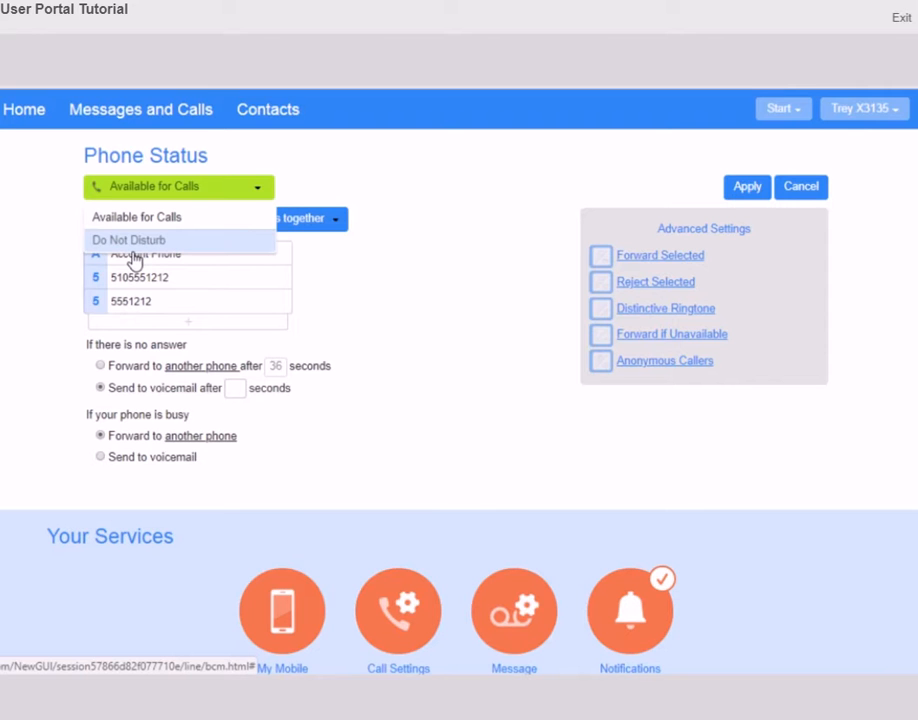
{"action": "left_click", "coordinate": [414, 271]}
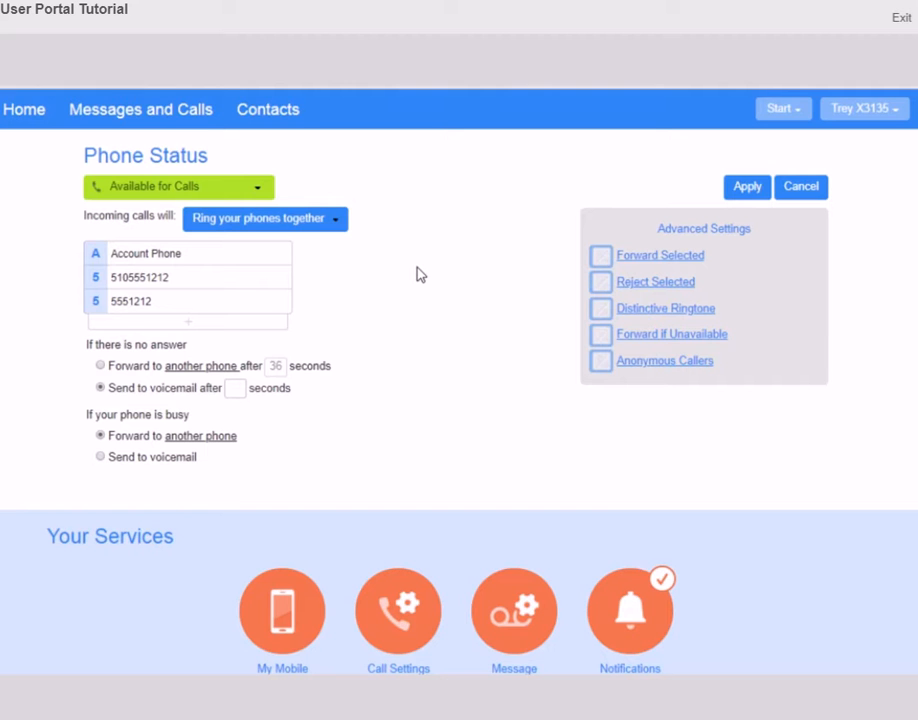
{"action": "left_click", "coordinate": [335, 227]}
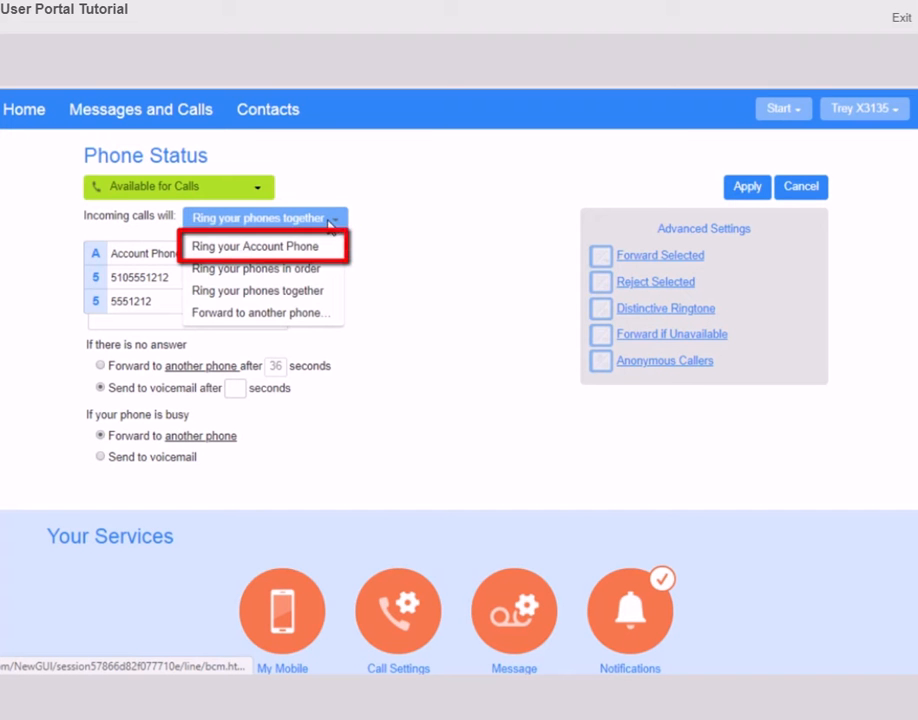
{"action": "left_click", "coordinate": [332, 222]}
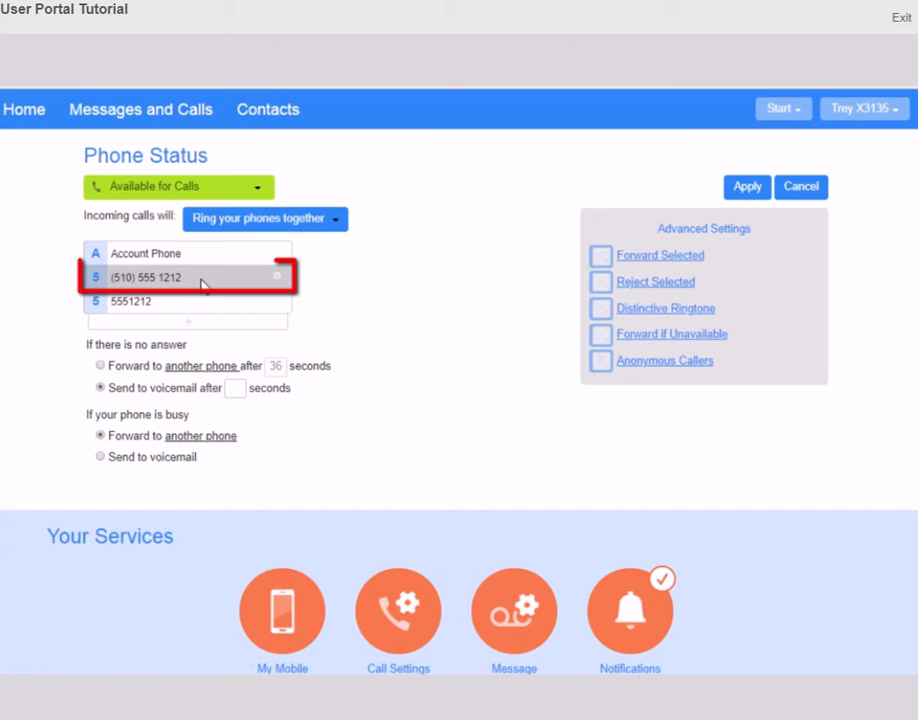
{"action": "left_click", "coordinate": [330, 224]}
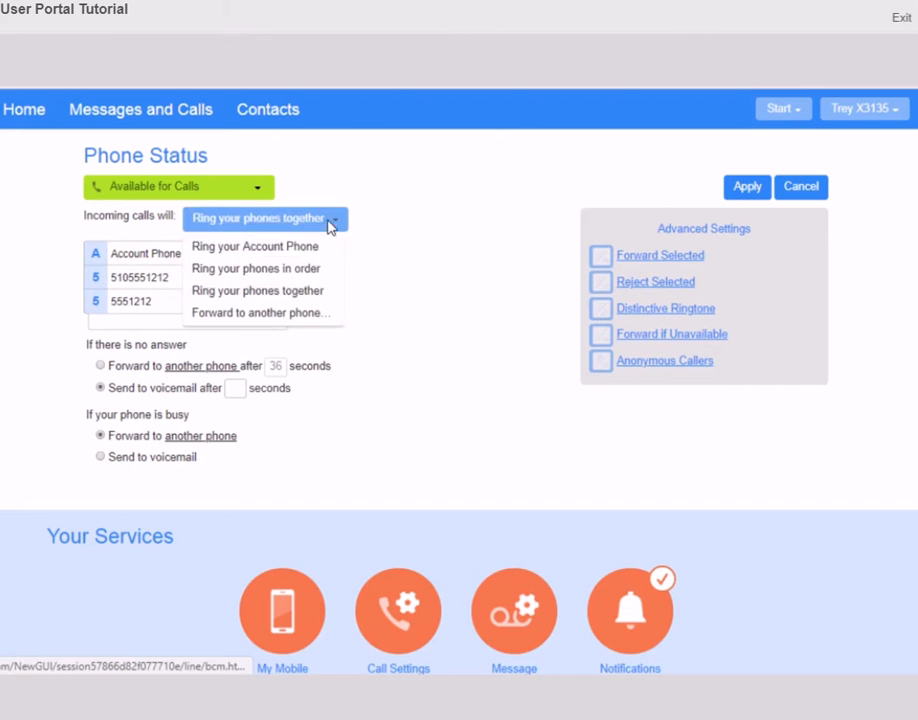
{"action": "left_click", "coordinate": [303, 269]}
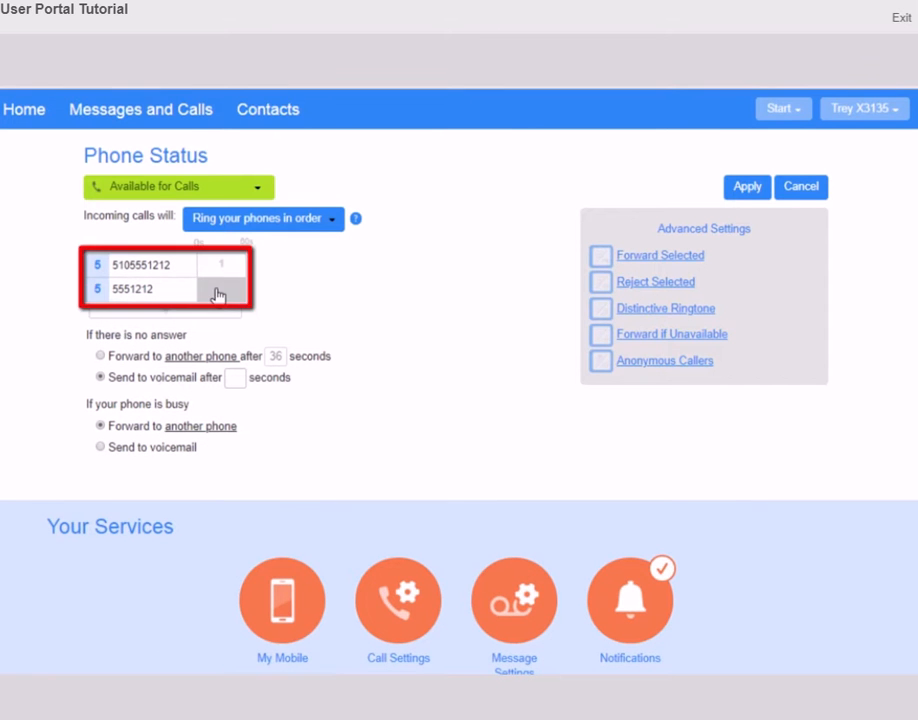
{"action": "left_click", "coordinate": [332, 222]}
{"action": "left_click", "coordinate": [305, 290]}
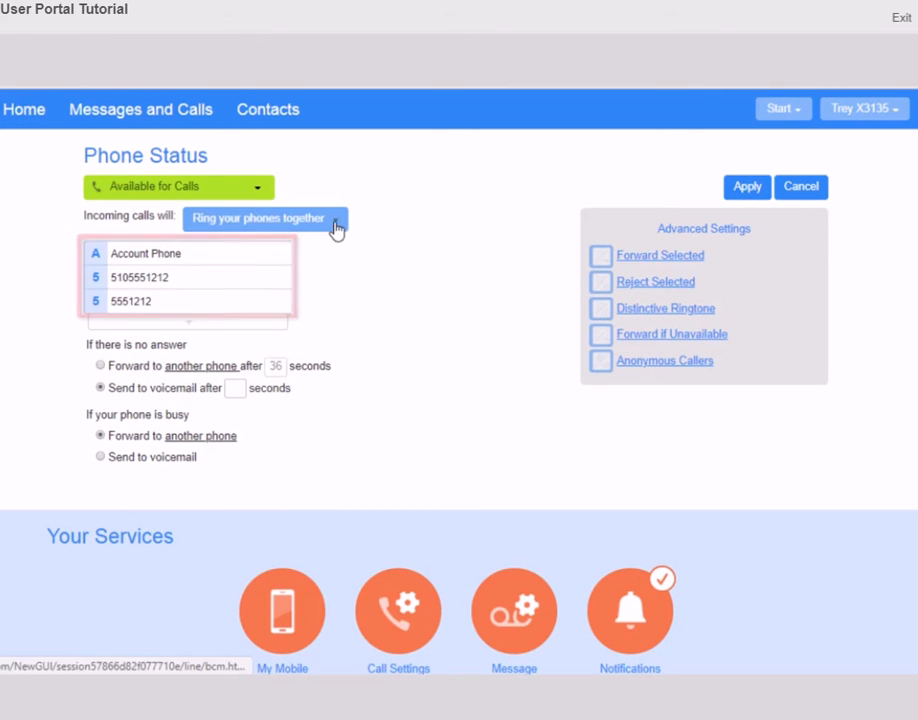
{"action": "left_click", "coordinate": [336, 228]}
{"action": "left_click", "coordinate": [291, 316]}
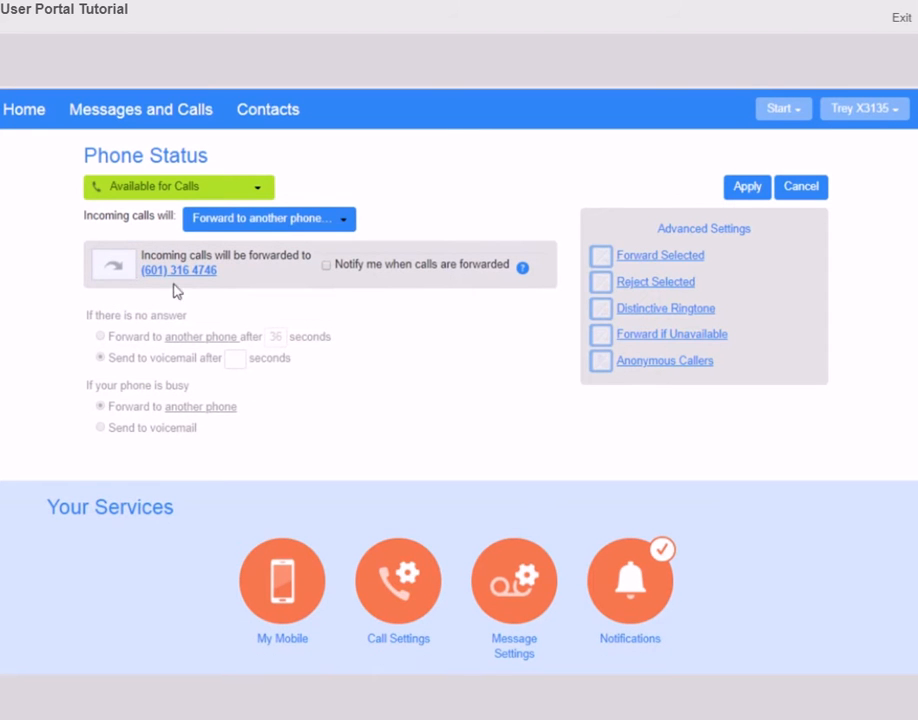
{"action": "left_click", "coordinate": [803, 188]}
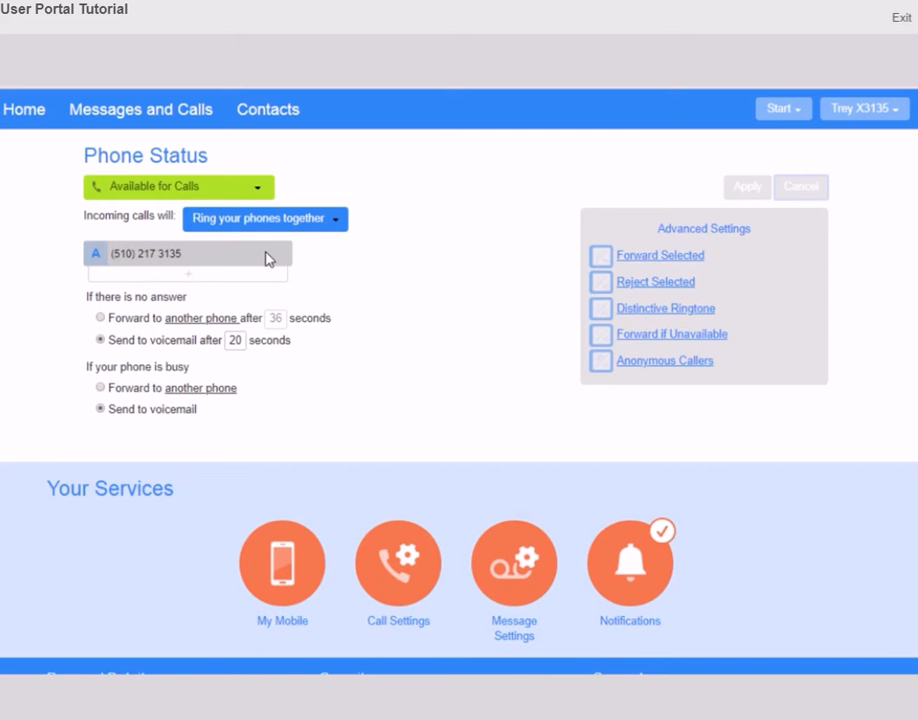
{"action": "left_click", "coordinate": [199, 276]}
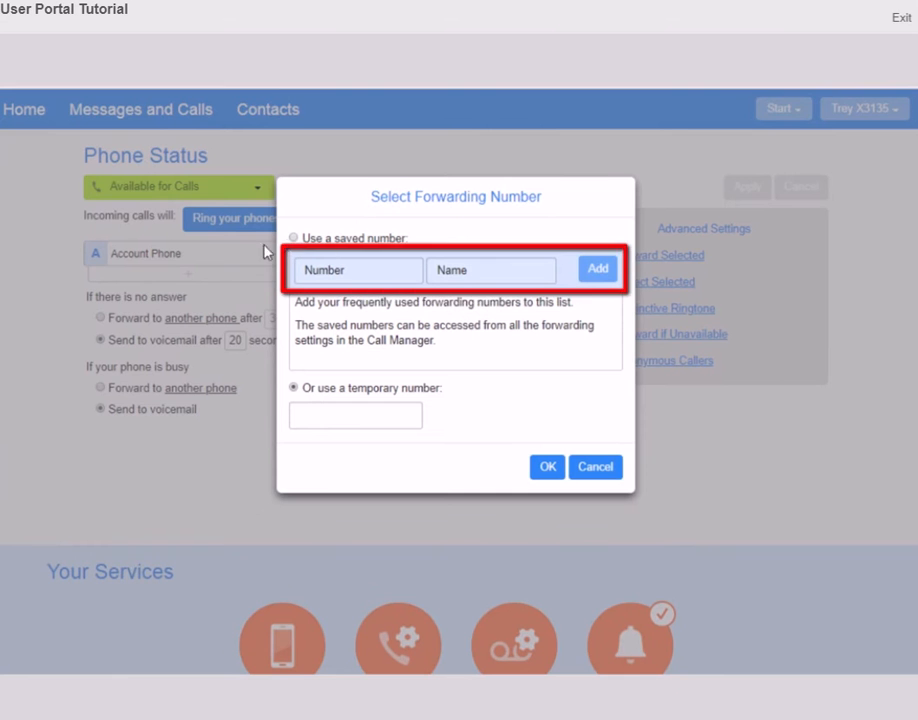
{"action": "left_click", "coordinate": [292, 239]}
{"action": "type", "text": "5102121"}
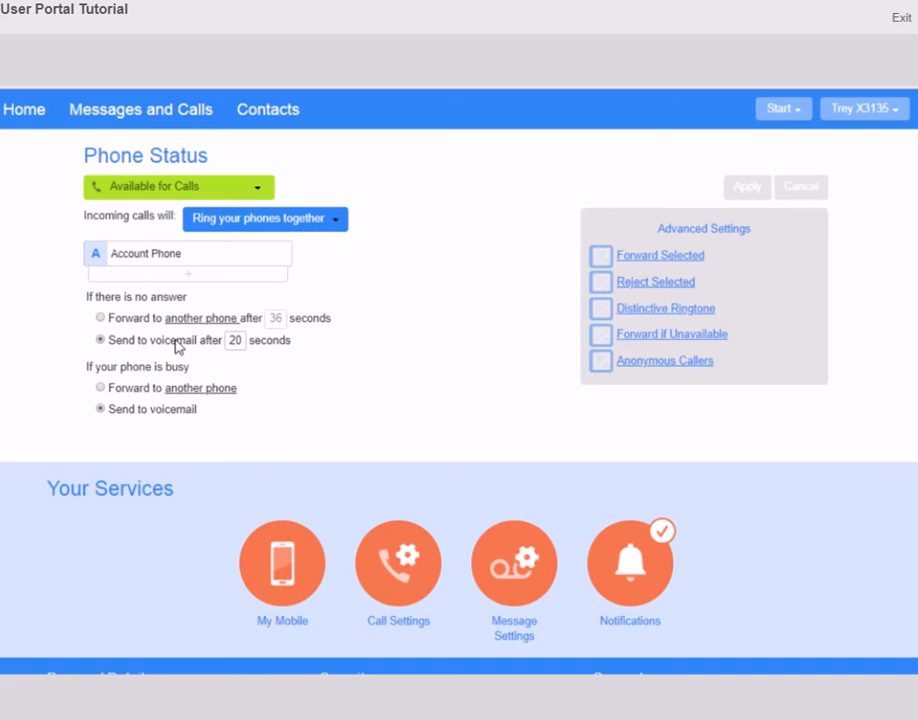
{"action": "left_click", "coordinate": [100, 318]}
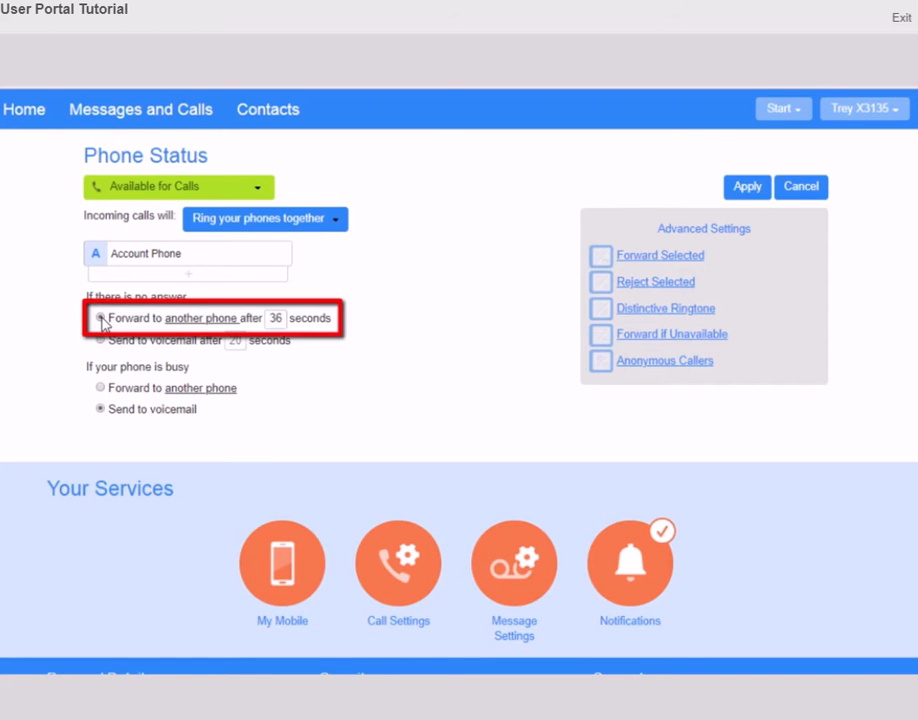
{"action": "left_click", "coordinate": [273, 318]}
{"action": "key", "text": "ctrl+a"}
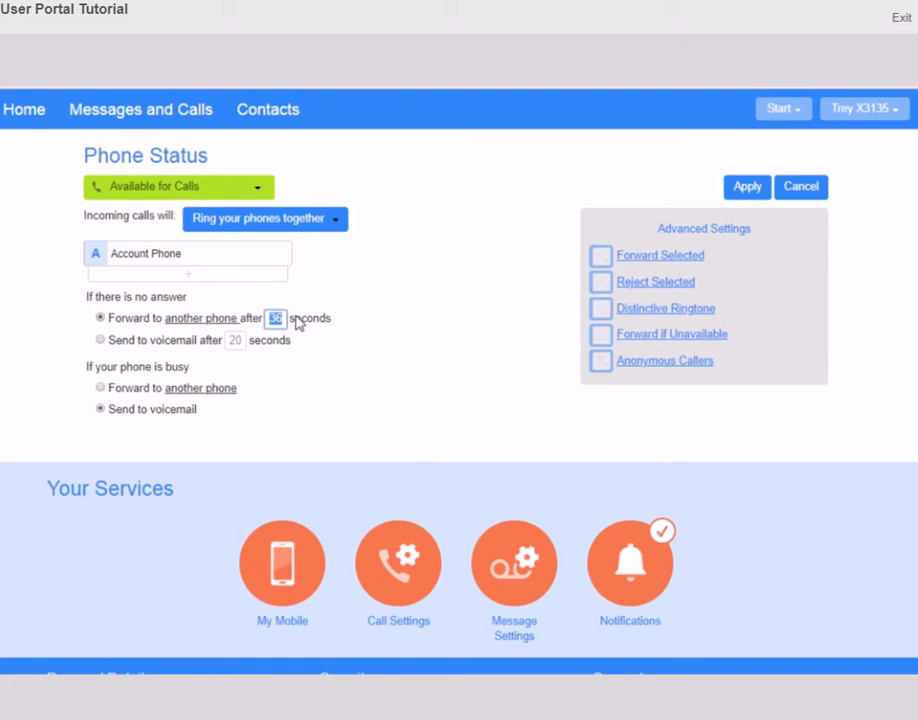
{"action": "type", "text": "25"}
{"action": "left_click", "coordinate": [201, 318]}
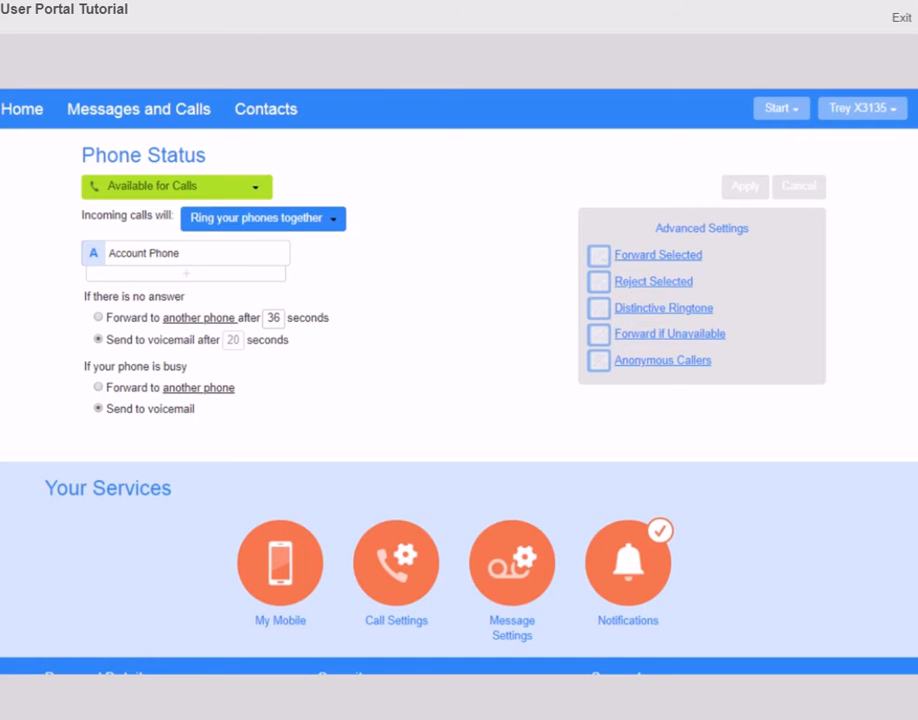
{"action": "left_click", "coordinate": [656, 258]}
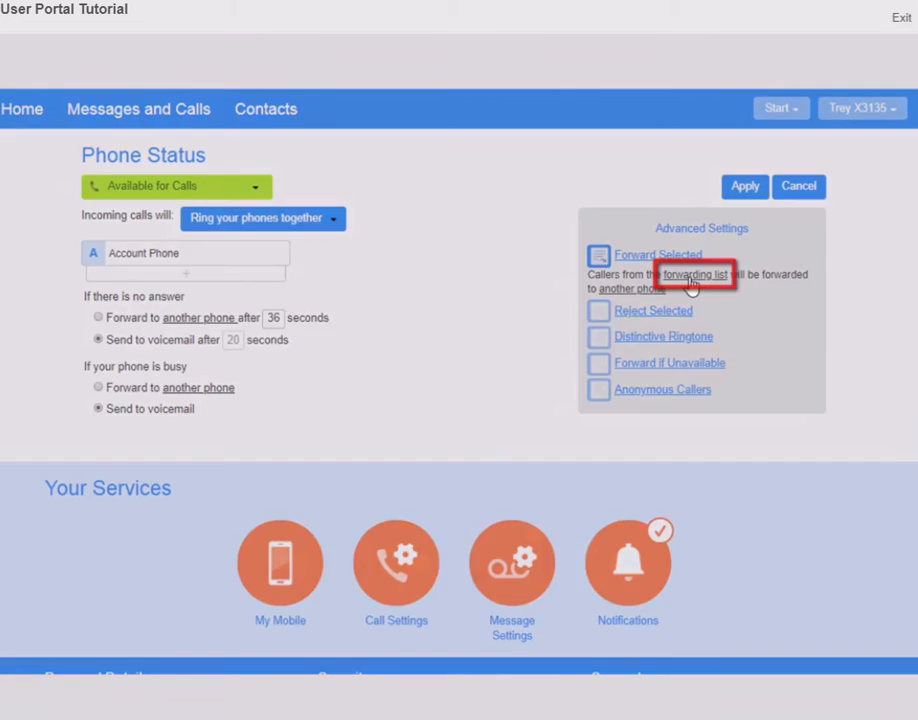
{"action": "left_click", "coordinate": [690, 284]}
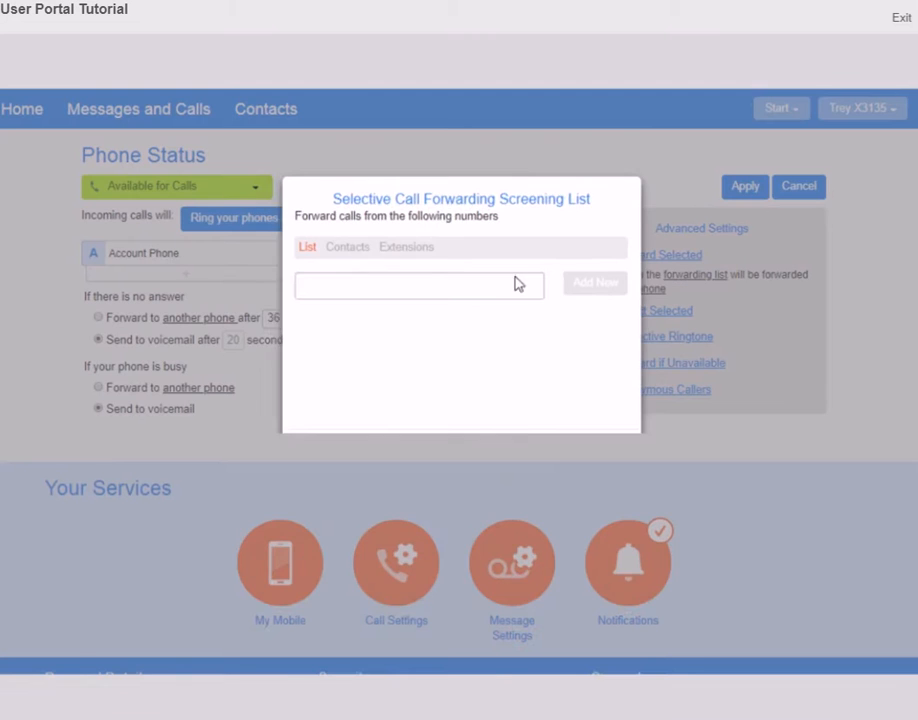
{"action": "left_click", "coordinate": [395, 287]}
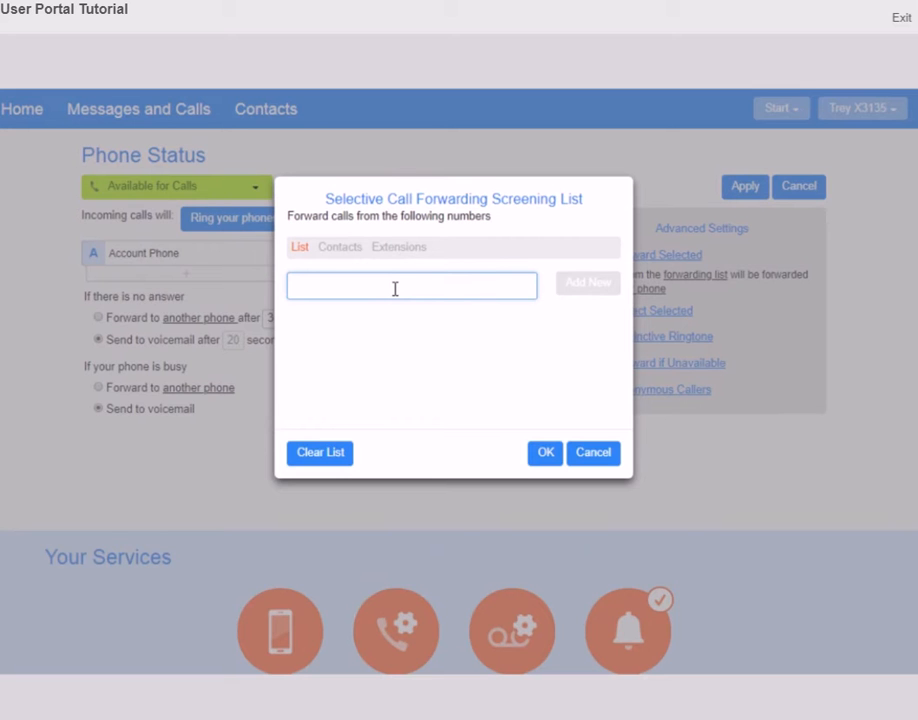
{"action": "type", "text": "5105551212"}
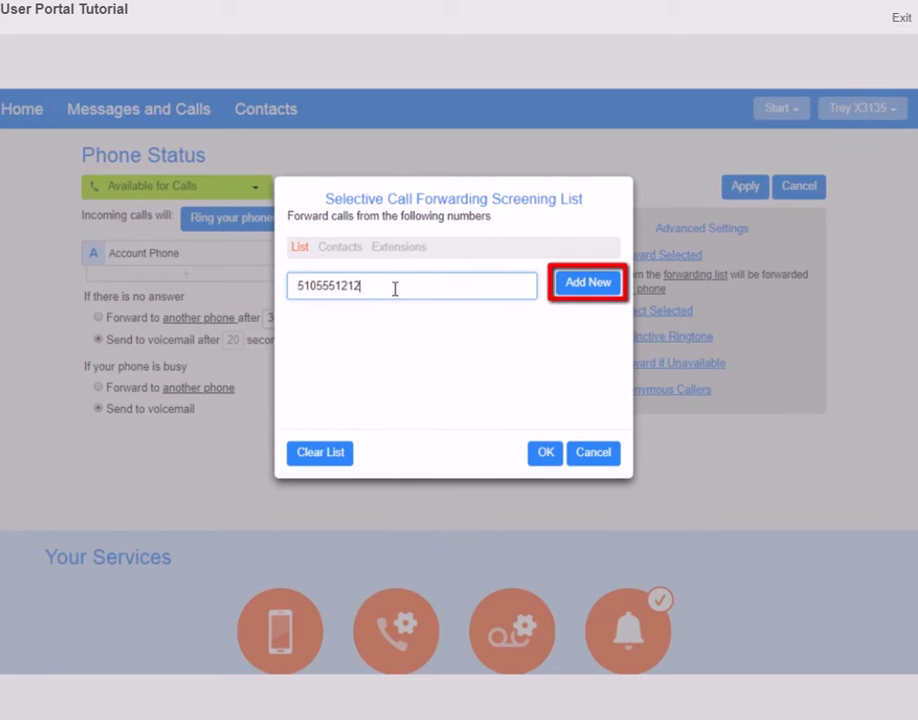
{"action": "left_click", "coordinate": [594, 284]}
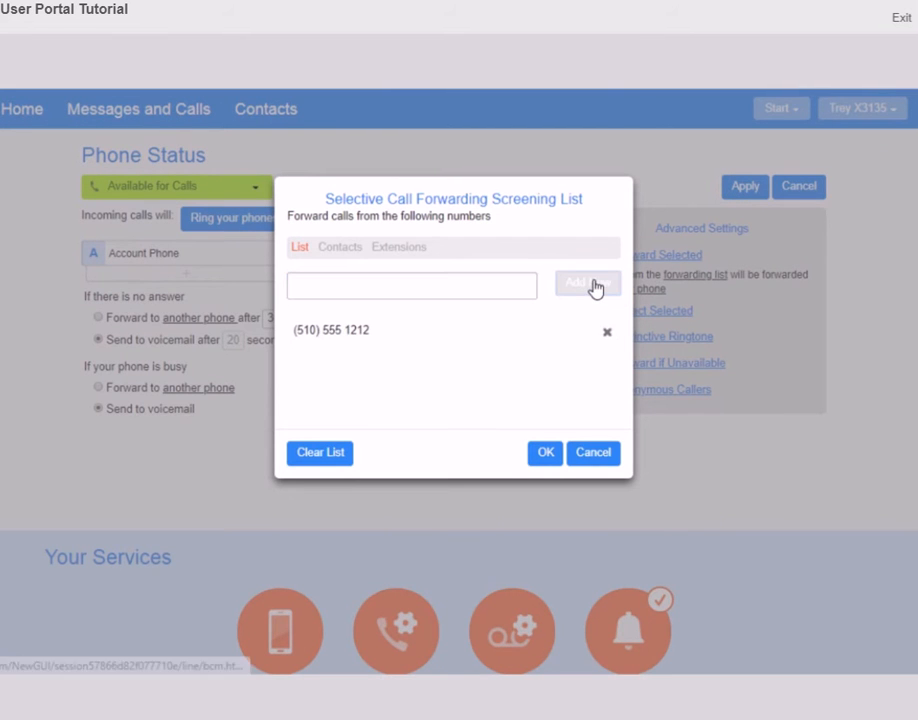
{"action": "left_click", "coordinate": [340, 250]}
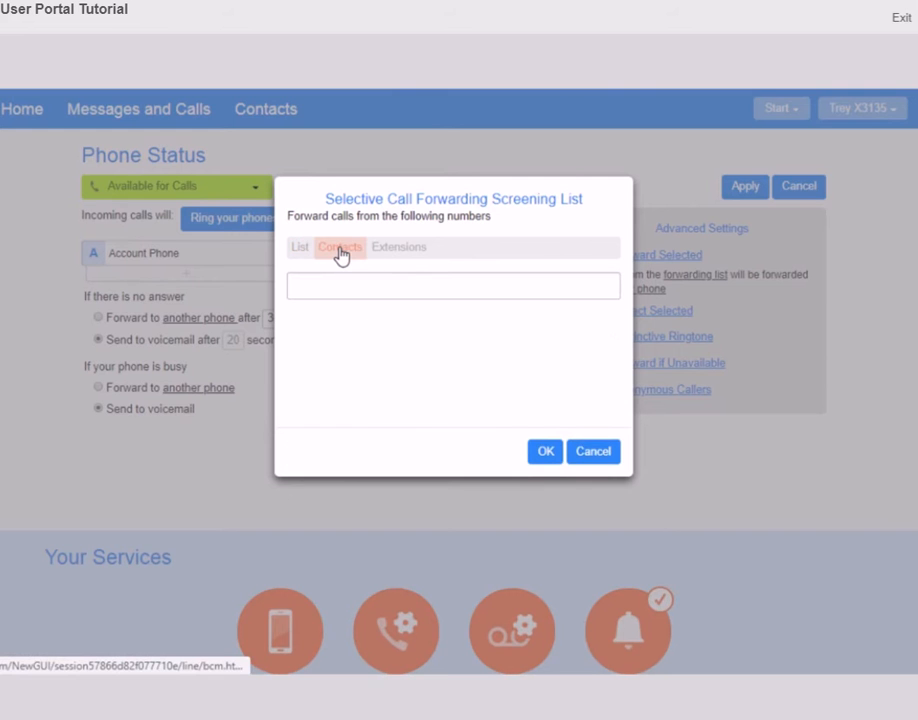
{"action": "left_click", "coordinate": [383, 255]}
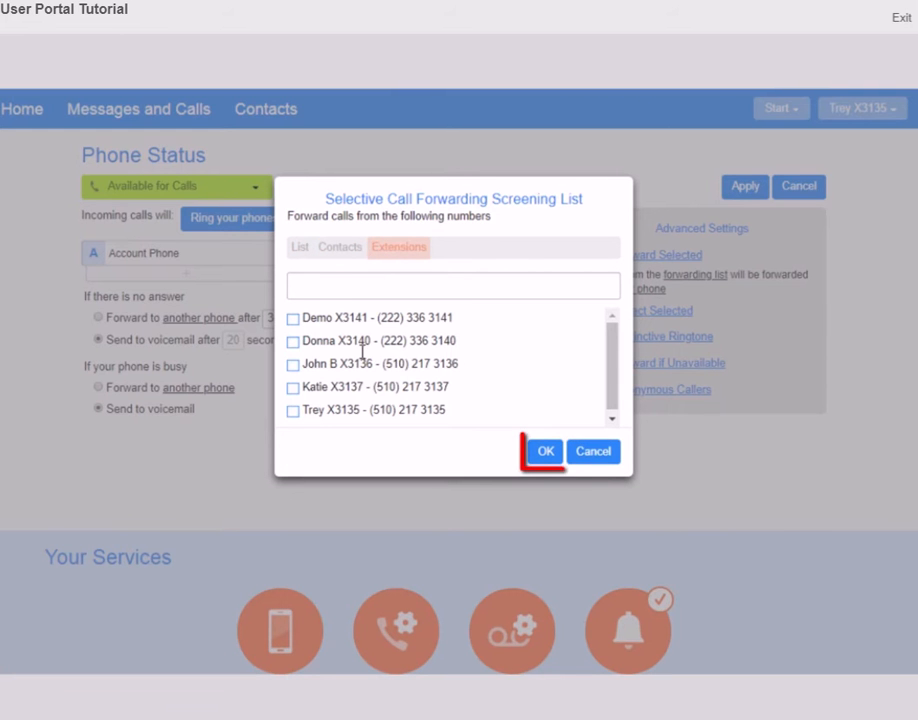
{"action": "left_click", "coordinate": [372, 318]}
{"action": "left_click", "coordinate": [545, 454]}
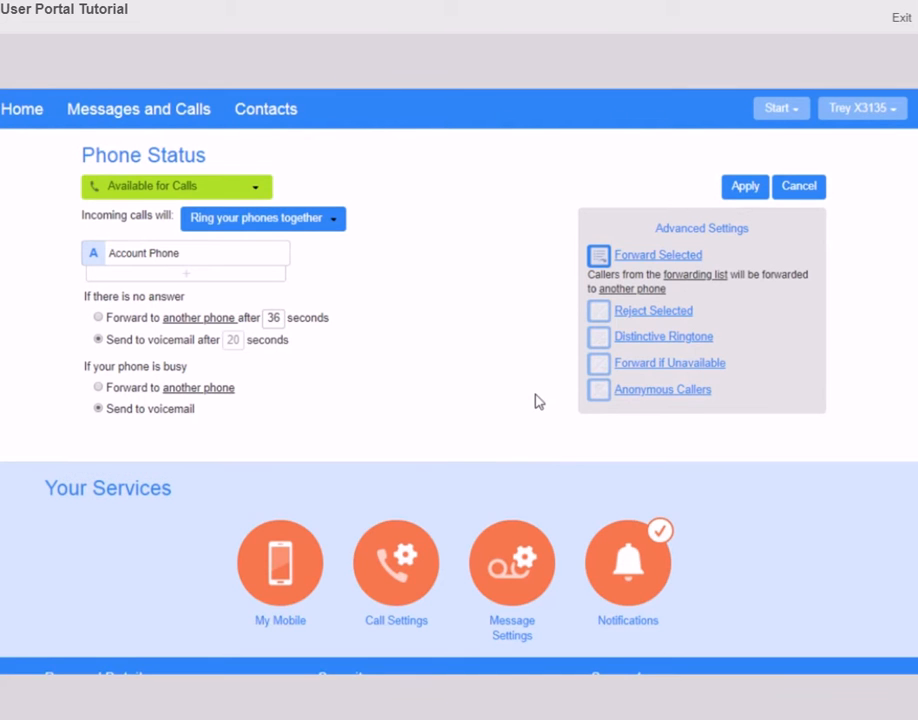
Send selected callers to another phone, and turn on Reject Selected
{"action": "left_click", "coordinate": [620, 291]}
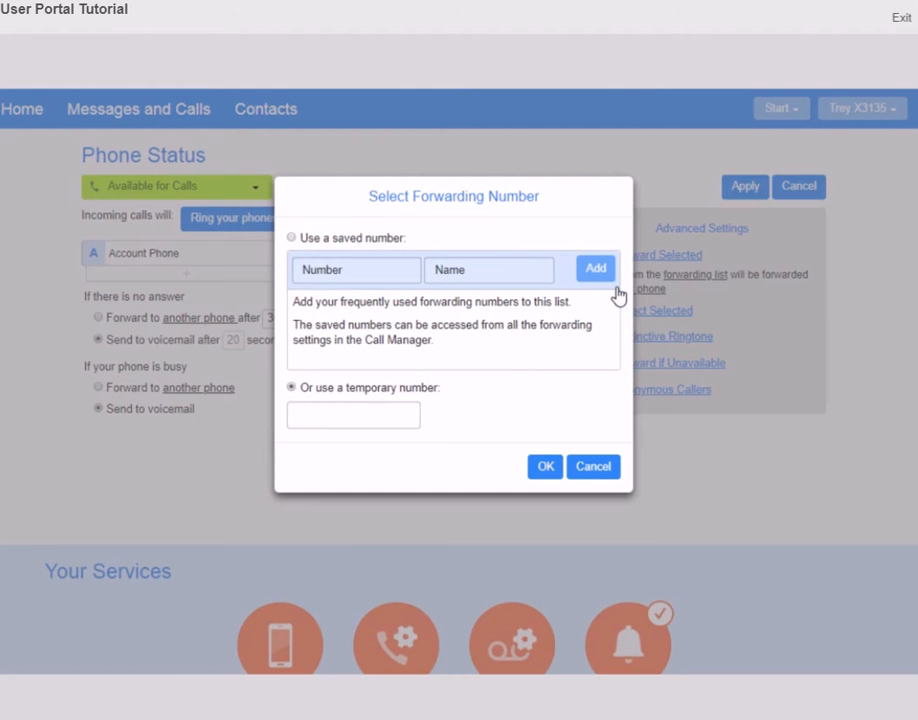
{"action": "left_click", "coordinate": [336, 420]}
{"action": "left_click", "coordinate": [546, 468]}
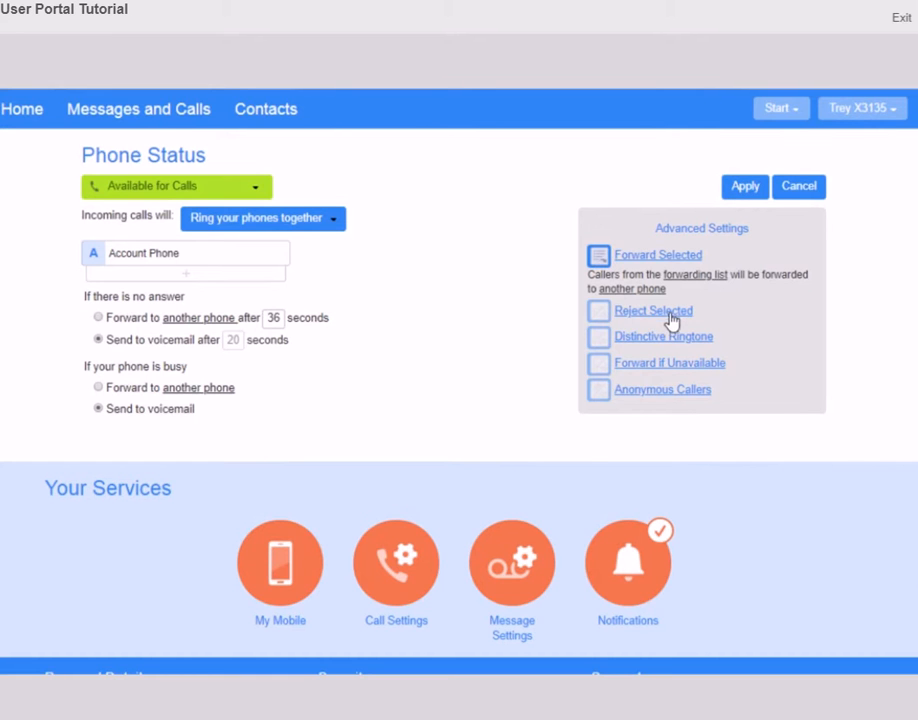
{"action": "left_click", "coordinate": [669, 313]}
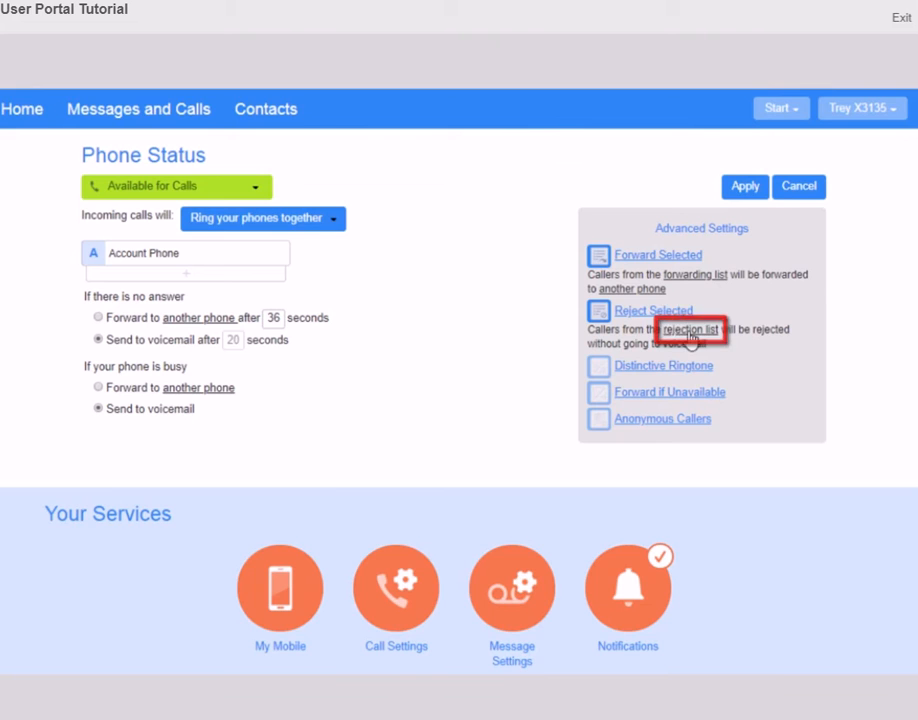
Add one caller's phone number to the rejection list and save it with OK
{"action": "left_click", "coordinate": [689, 333]}
{"action": "left_click", "coordinate": [341, 288]}
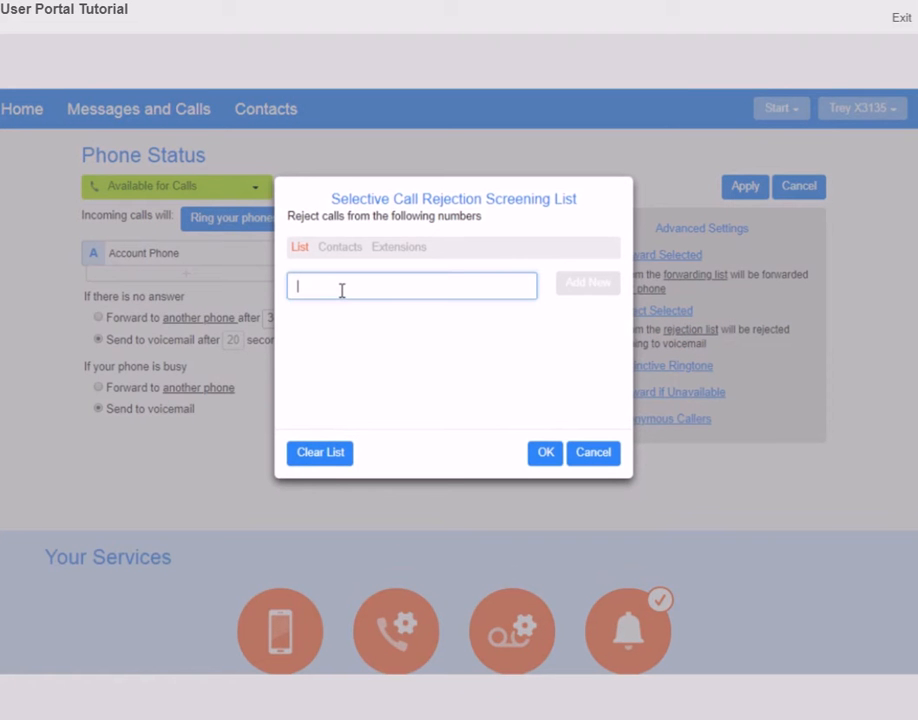
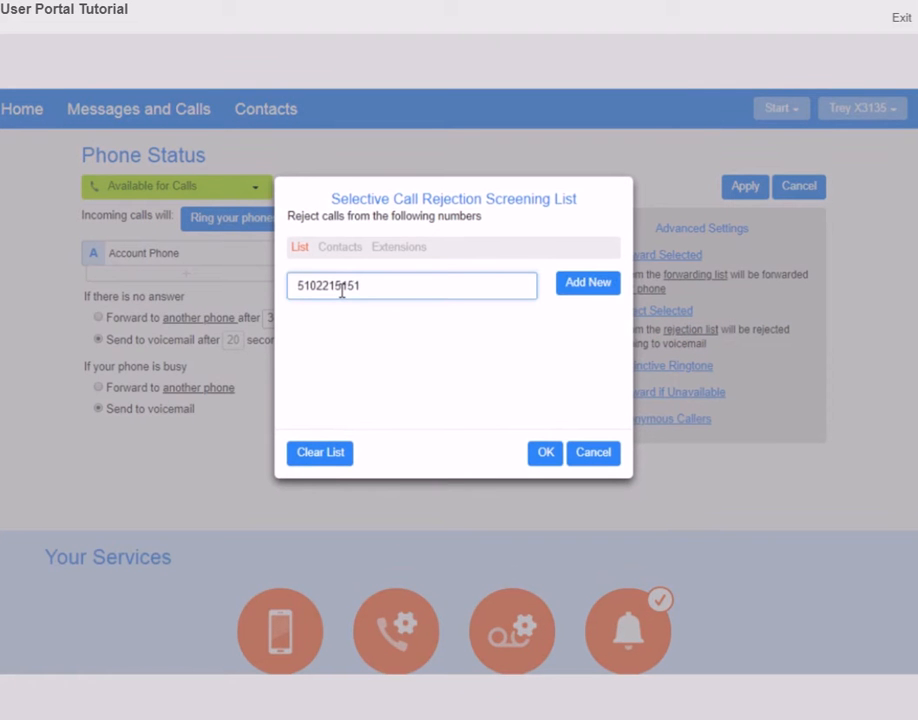
{"action": "left_click", "coordinate": [583, 284]}
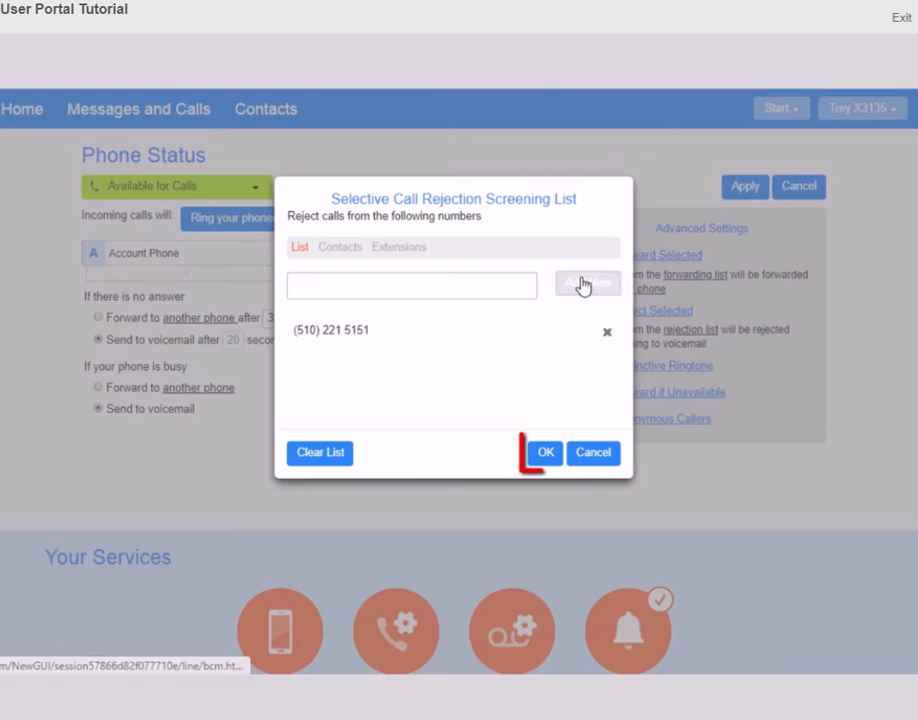
{"action": "left_click", "coordinate": [545, 453]}
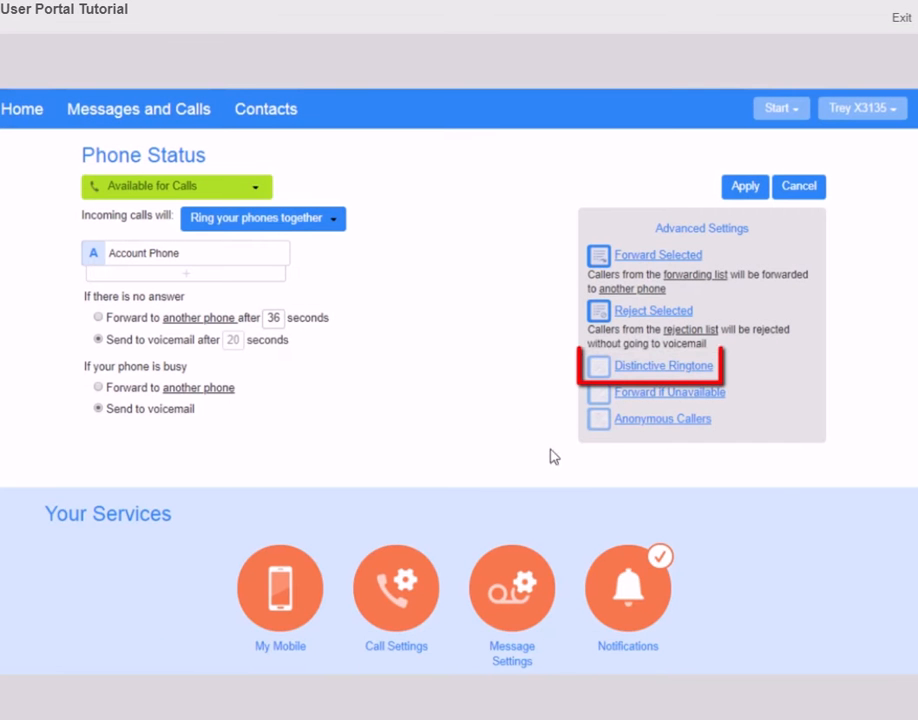
Enable Distinctive Ringtone and save one caller's number in the distinctive ringing list
{"action": "left_click", "coordinate": [628, 373]}
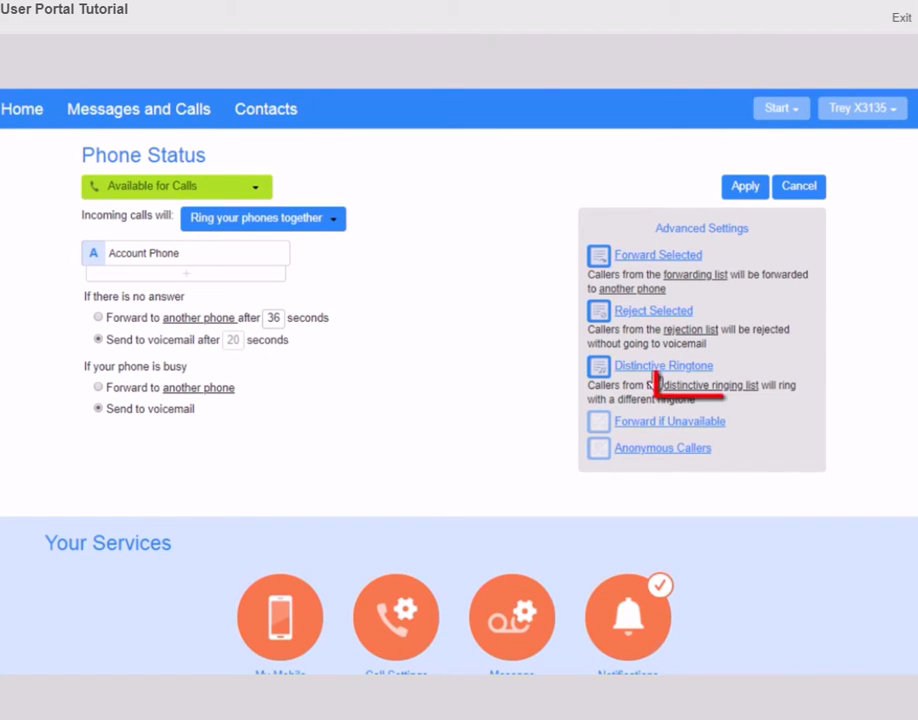
{"action": "left_click", "coordinate": [715, 389]}
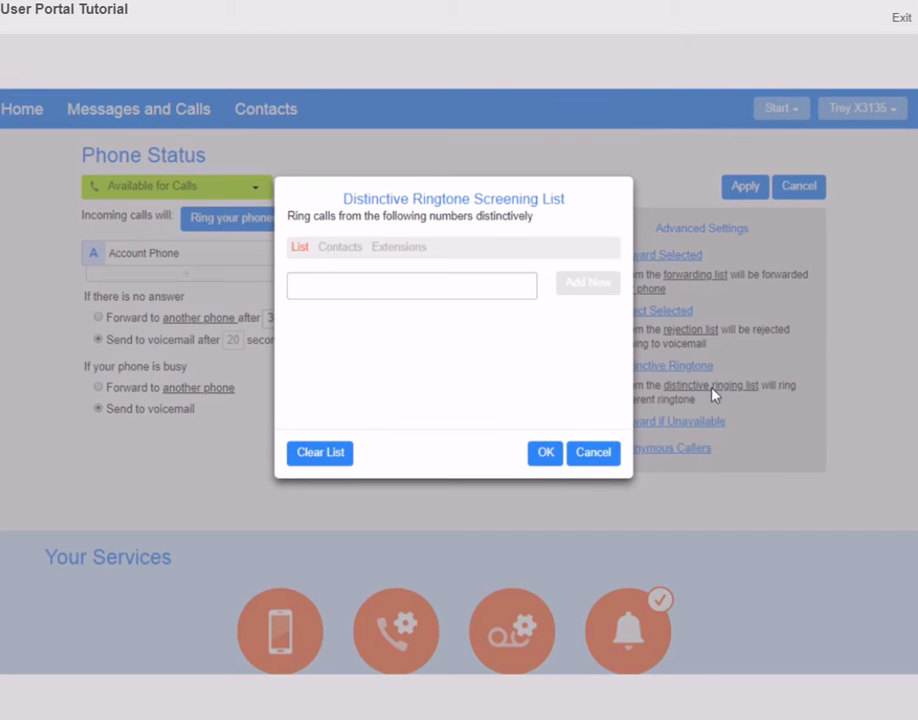
{"action": "left_click", "coordinate": [359, 293]}
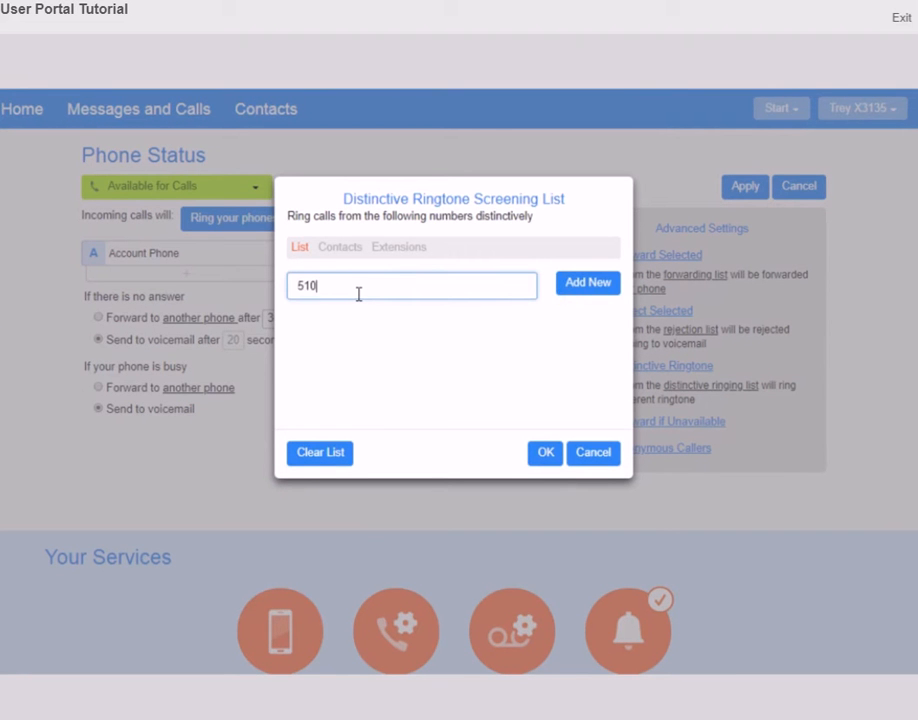
{"action": "left_click", "coordinate": [577, 286]}
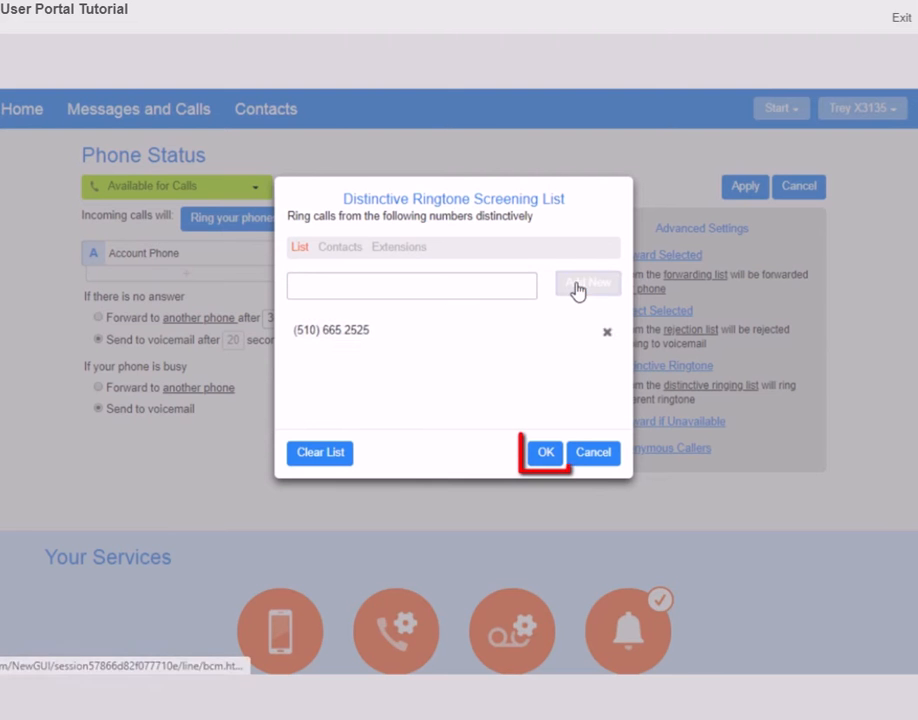
{"action": "left_click", "coordinate": [549, 455]}
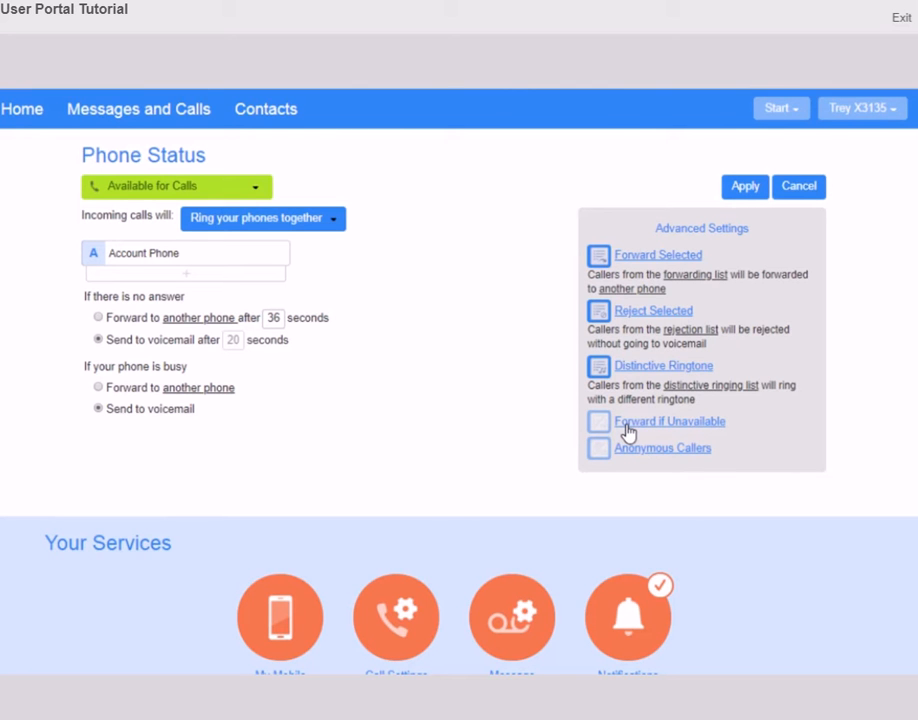
Enable Forward if Unavailable to a temporary phone number, then enable Anonymous Callers rejection
{"action": "left_click", "coordinate": [626, 428]}
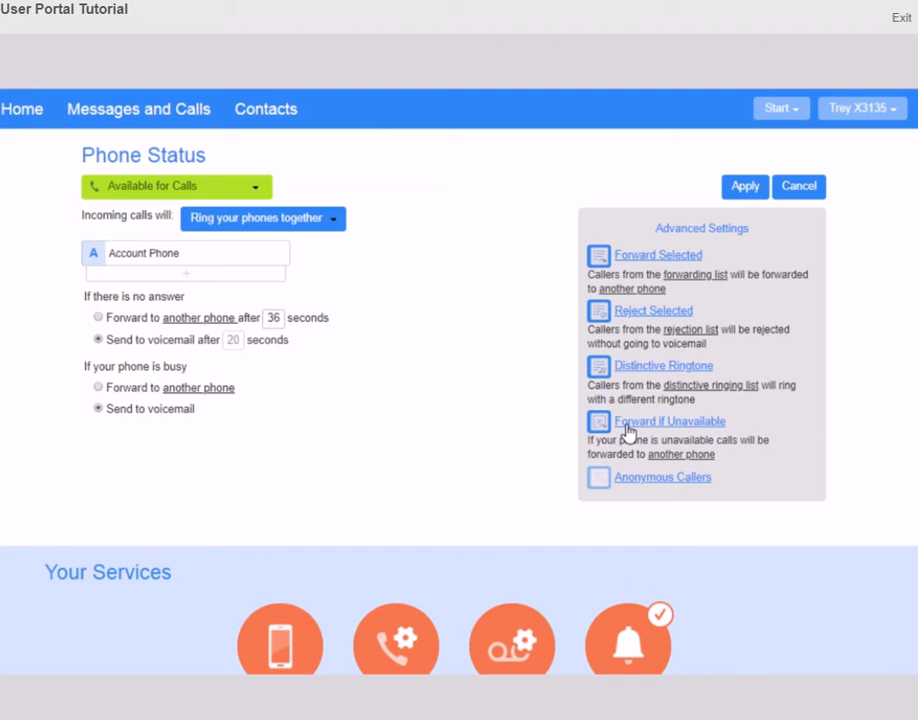
{"action": "left_click", "coordinate": [678, 455]}
{"action": "left_click", "coordinate": [346, 420]}
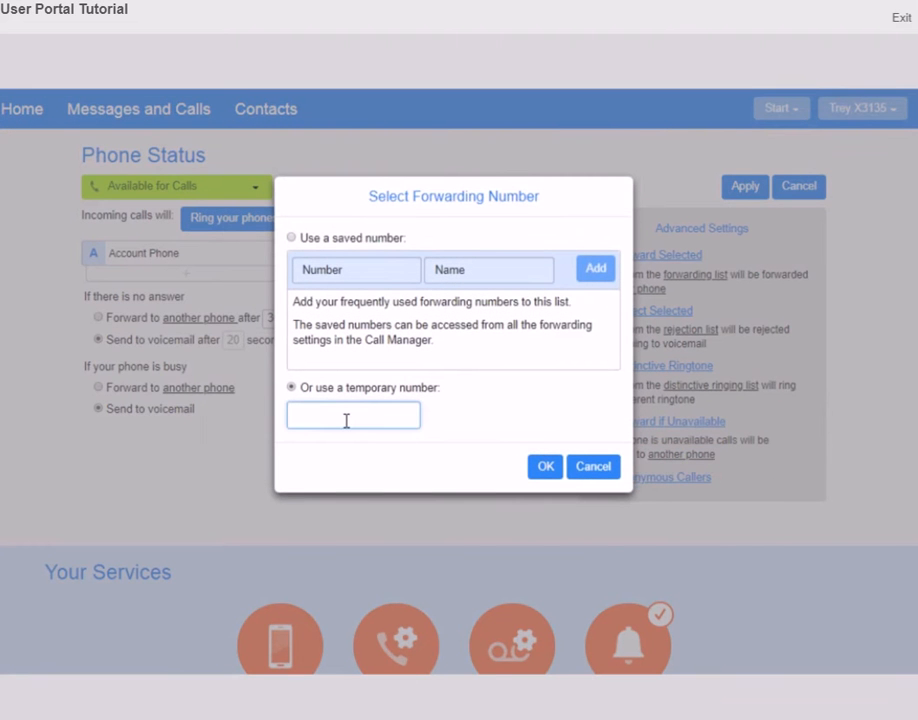
{"action": "type", "text": "51064528"}
{"action": "left_click", "coordinate": [543, 467]}
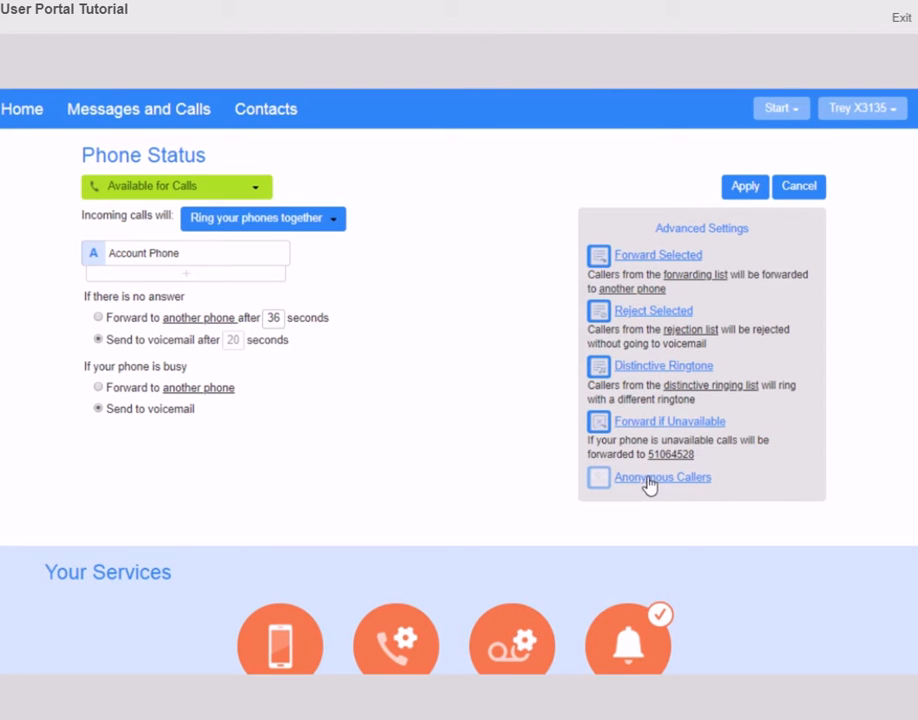
{"action": "left_click", "coordinate": [648, 480]}
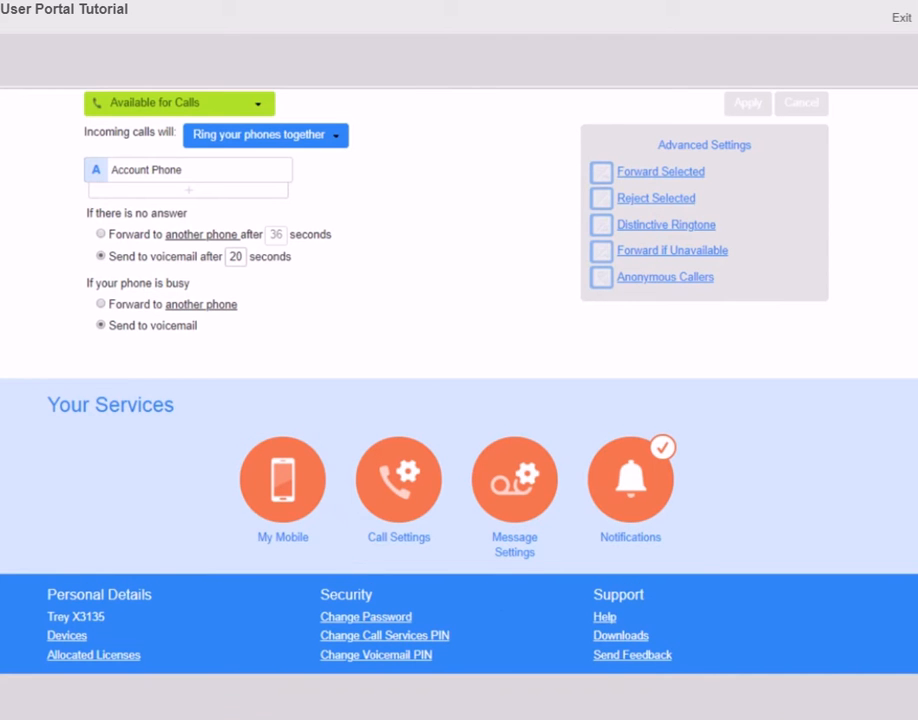
Register the mobile number on the My Mobile page
{"action": "left_click", "coordinate": [281, 540]}
{"action": "left_click", "coordinate": [124, 437]}
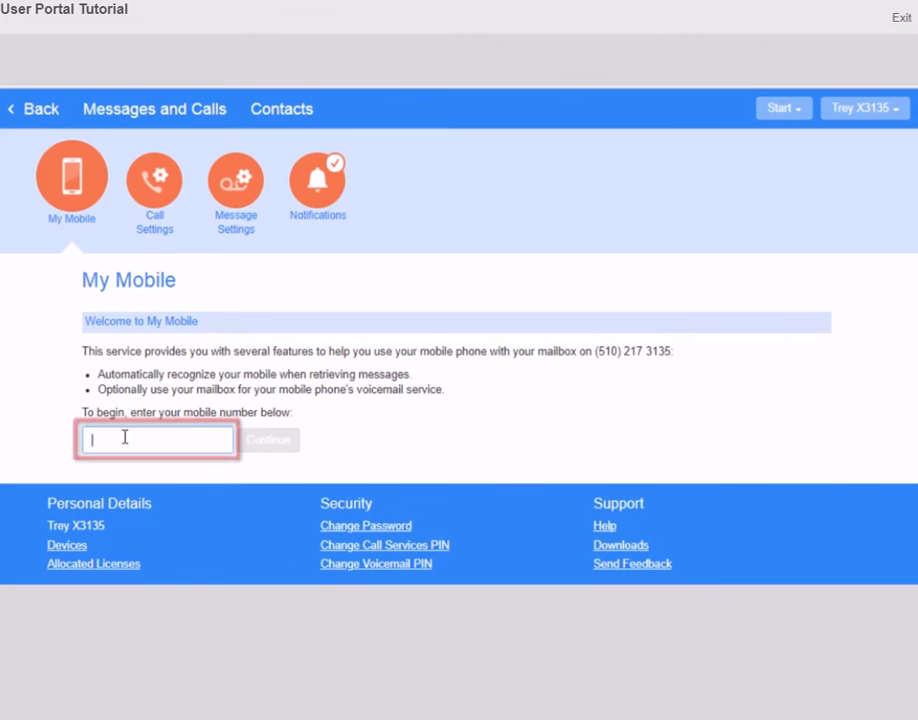
{"action": "type", "text": "5105551212"}
{"action": "left_click", "coordinate": [268, 444]}
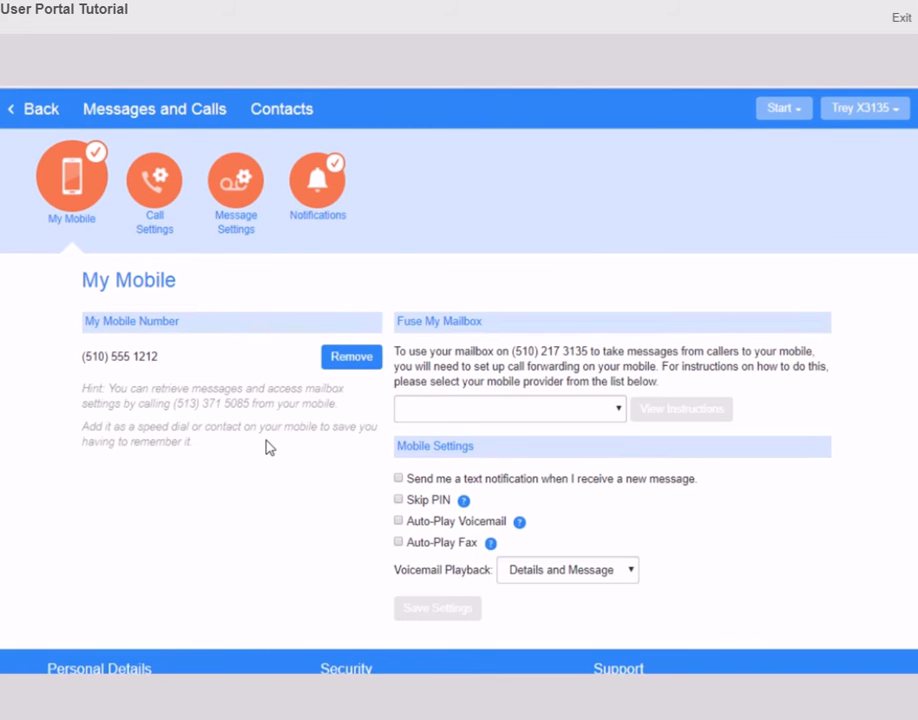
Choose AT&T Cingular, T-Mobile, GSM network as the mobile provider
{"action": "left_click", "coordinate": [614, 409]}
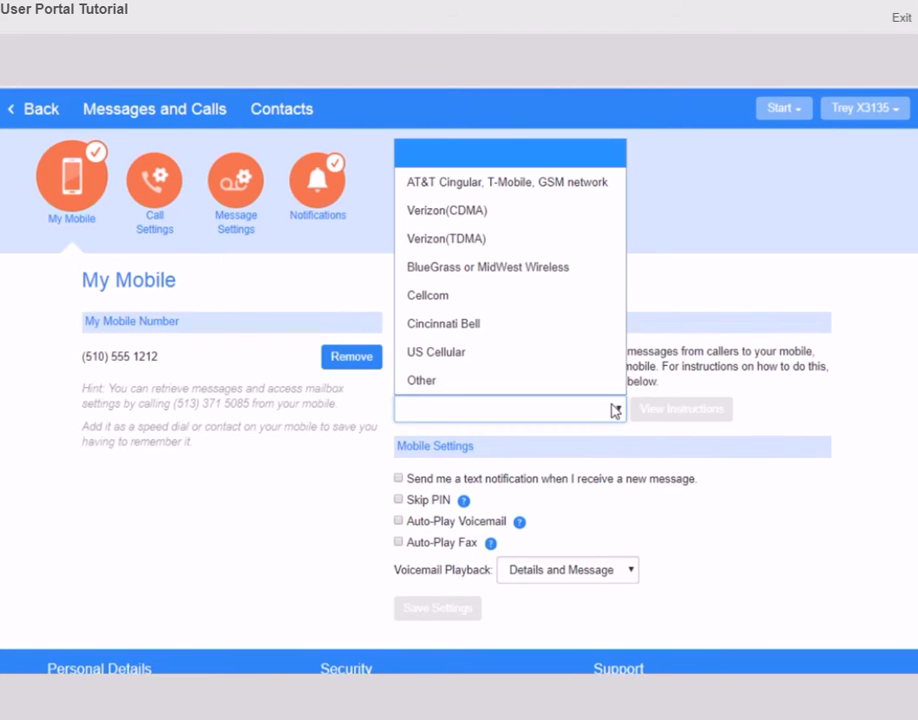
{"action": "left_click", "coordinate": [633, 431]}
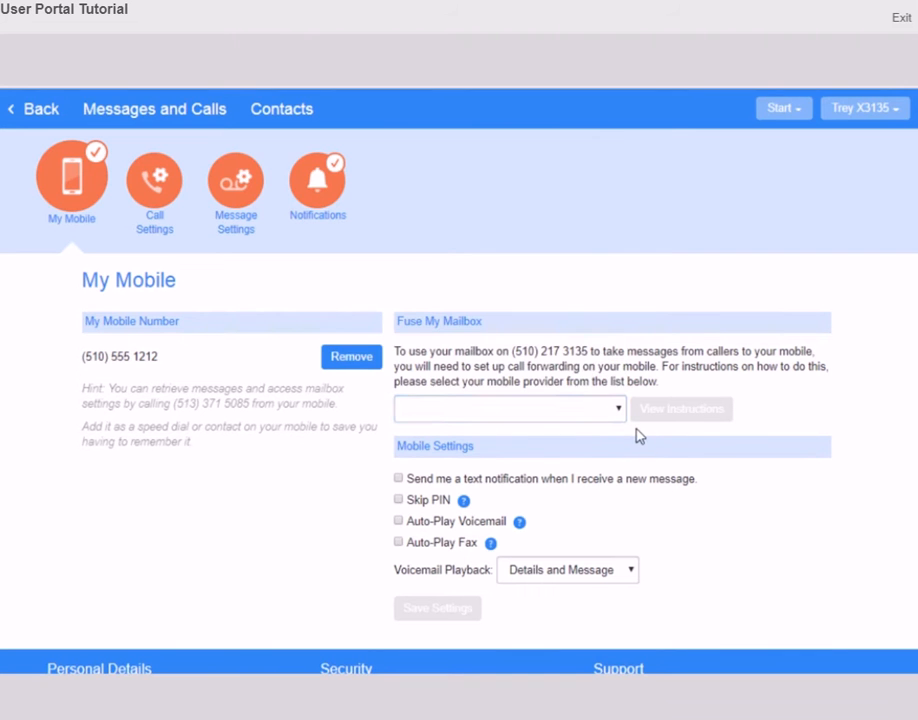
{"action": "left_click", "coordinate": [612, 409]}
{"action": "left_click", "coordinate": [455, 188]}
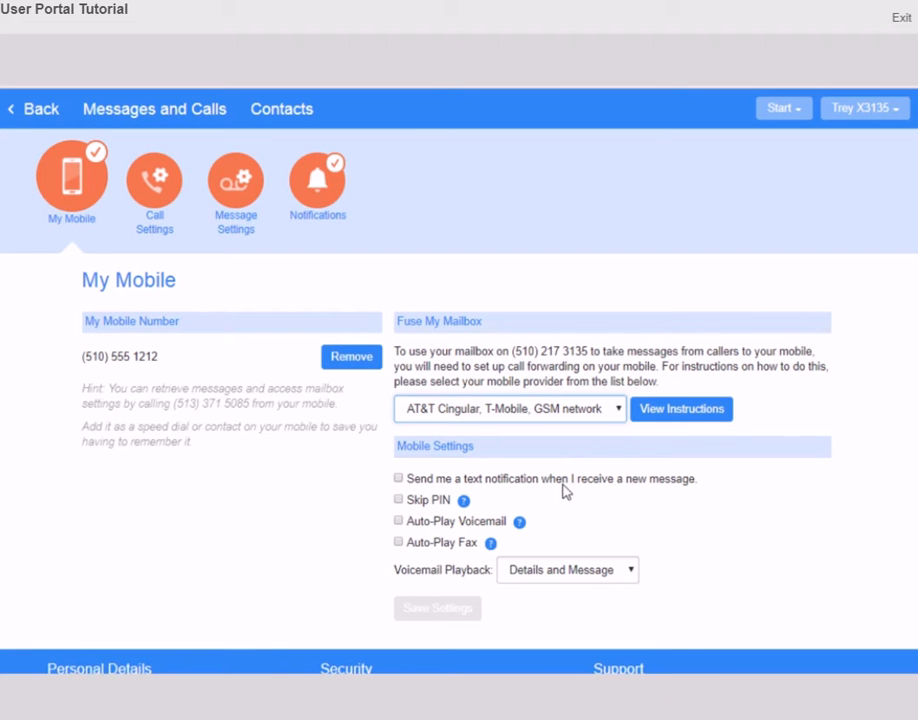
Toggle text notifications, Skip PIN, Auto-Play Voicemail and Auto-Play Fax on and off, then view playback choices
{"action": "left_click", "coordinate": [399, 479]}
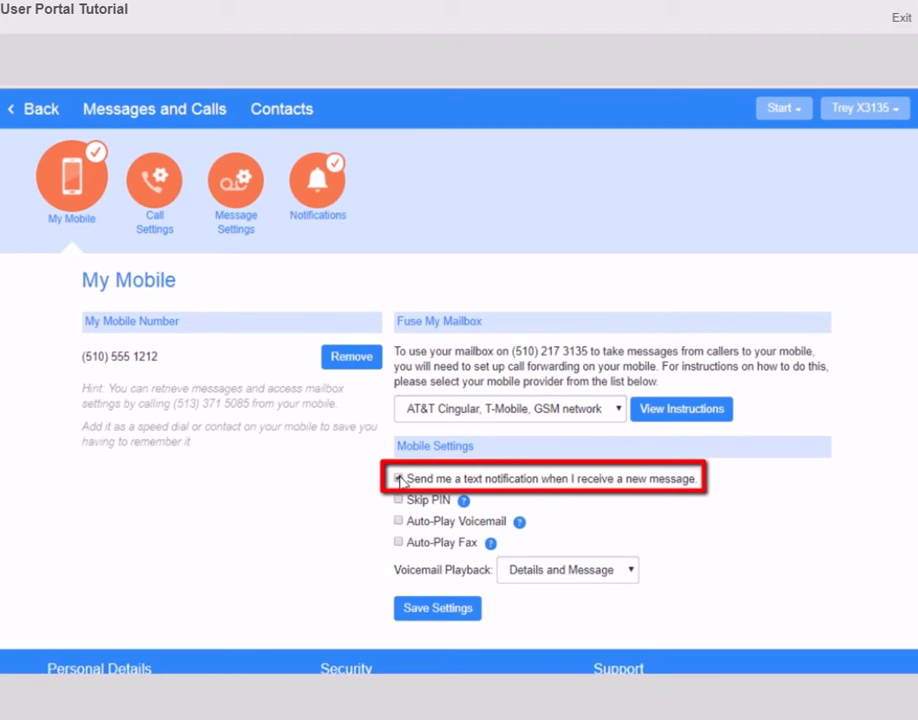
{"action": "left_click", "coordinate": [400, 478]}
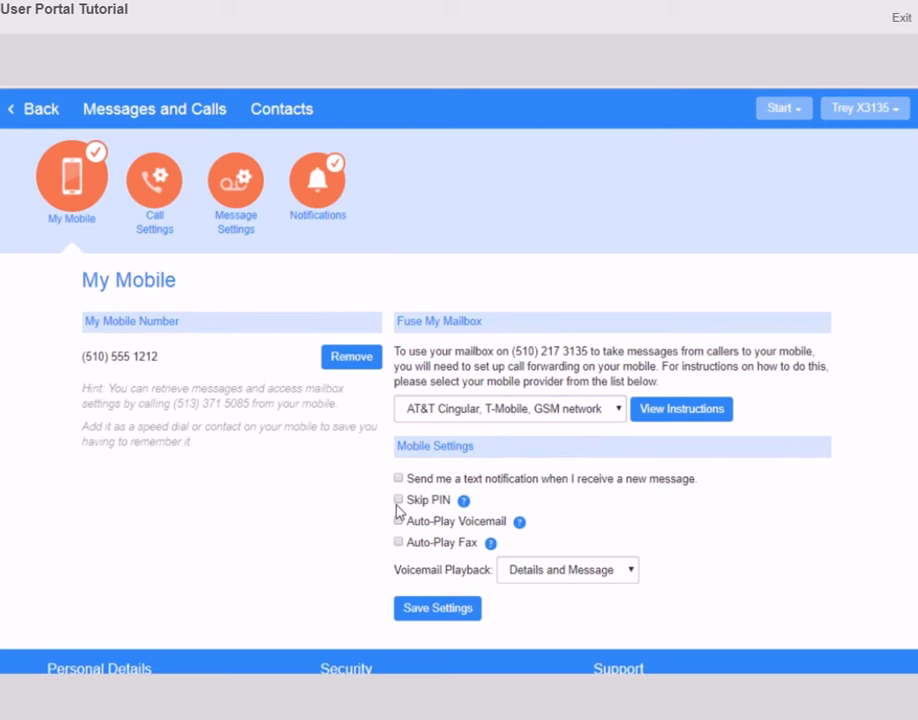
{"action": "left_click", "coordinate": [398, 500]}
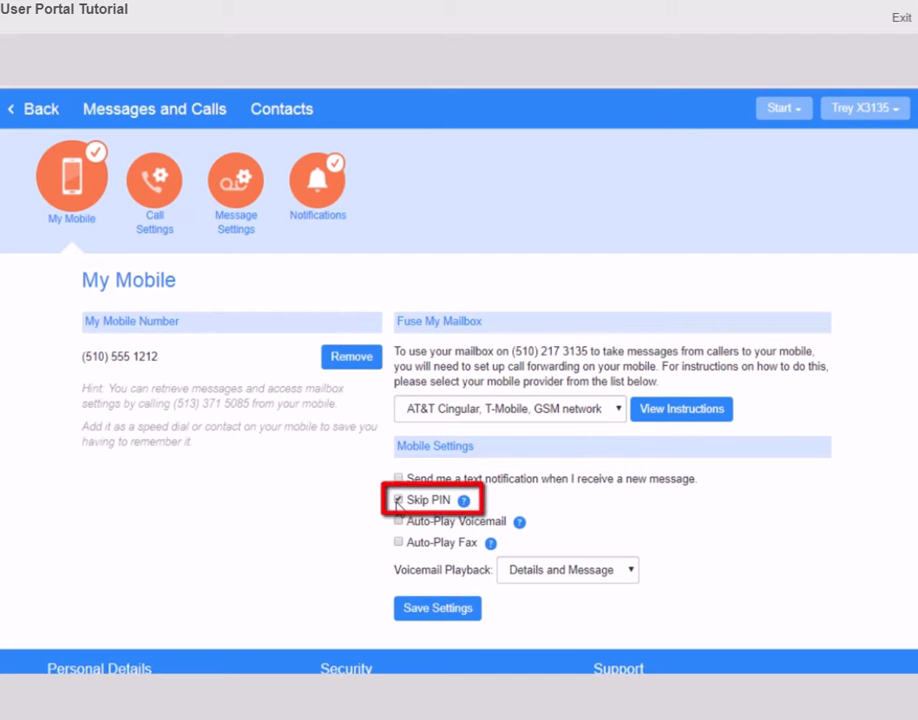
{"action": "left_click", "coordinate": [398, 501]}
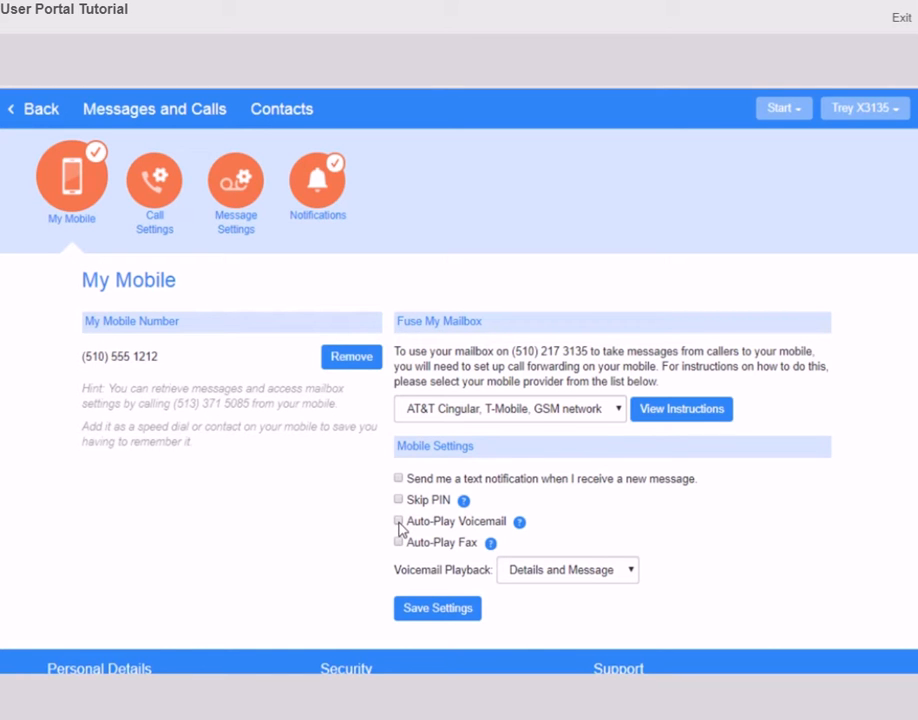
{"action": "left_click", "coordinate": [398, 521]}
{"action": "left_click", "coordinate": [399, 520]}
{"action": "left_click", "coordinate": [398, 542]}
{"action": "left_click", "coordinate": [398, 542]}
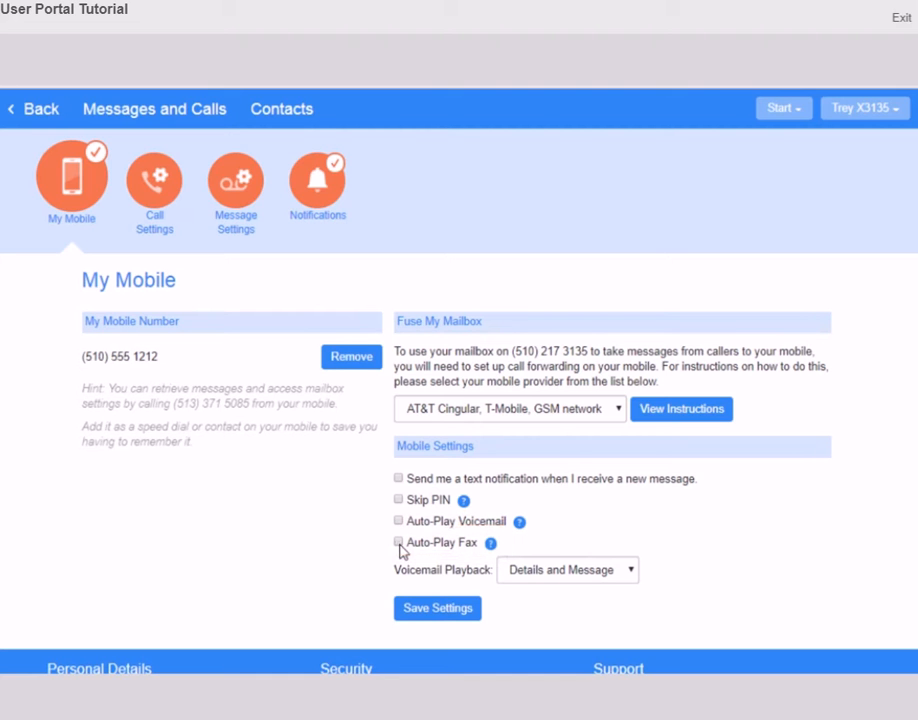
{"action": "left_click", "coordinate": [631, 574]}
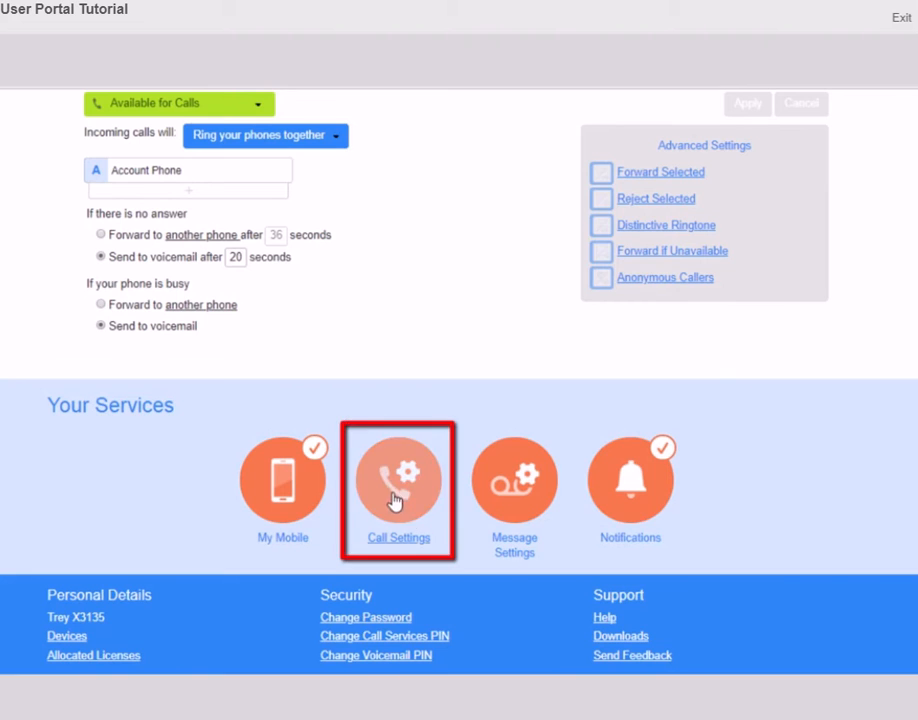
{"action": "left_click", "coordinate": [391, 498]}
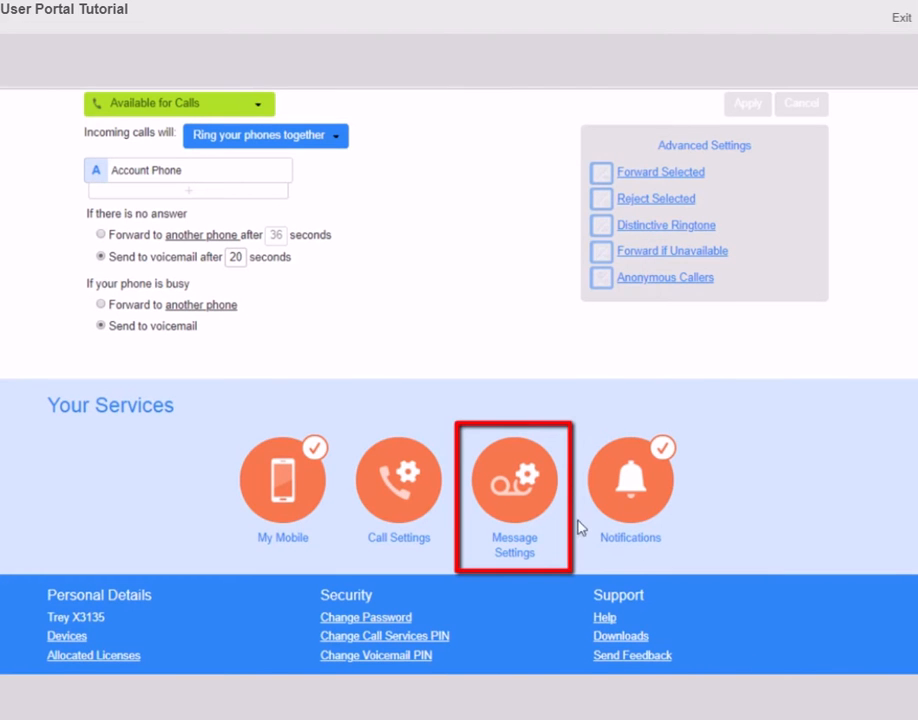
In Message Settings, forward messages and faxes to an added e-mail address and keep originals in the Inbox
{"action": "left_click", "coordinate": [528, 495]}
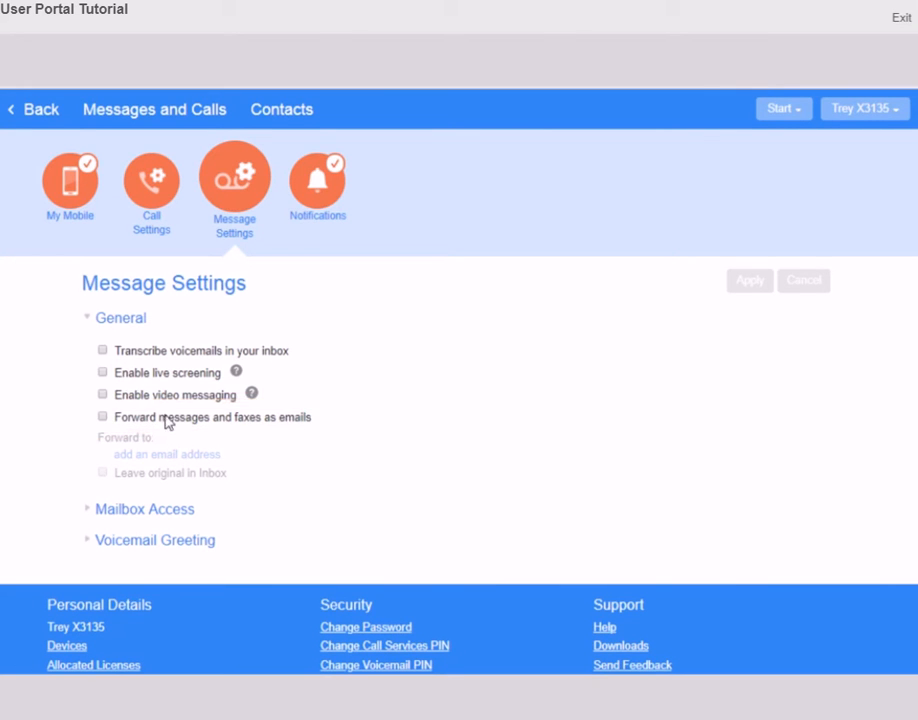
{"action": "left_click", "coordinate": [103, 417]}
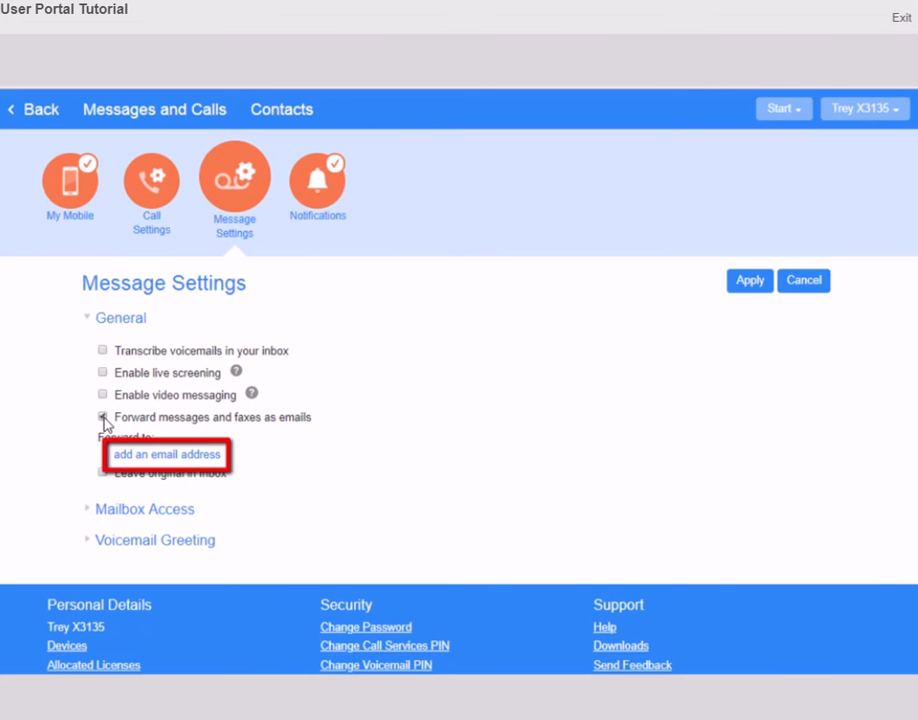
{"action": "left_click", "coordinate": [140, 457]}
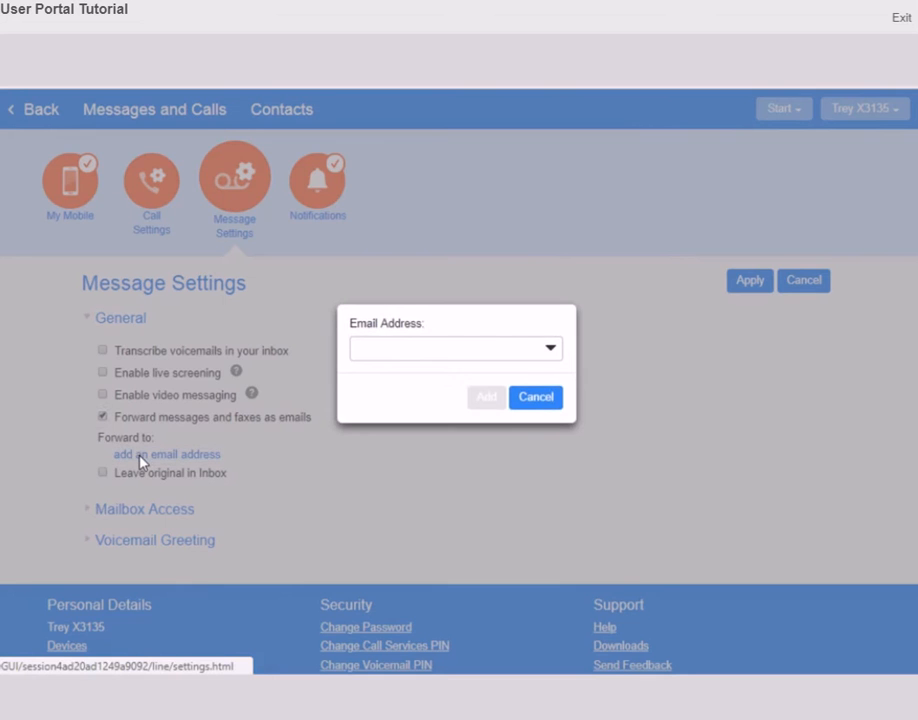
{"action": "left_click", "coordinate": [384, 350]}
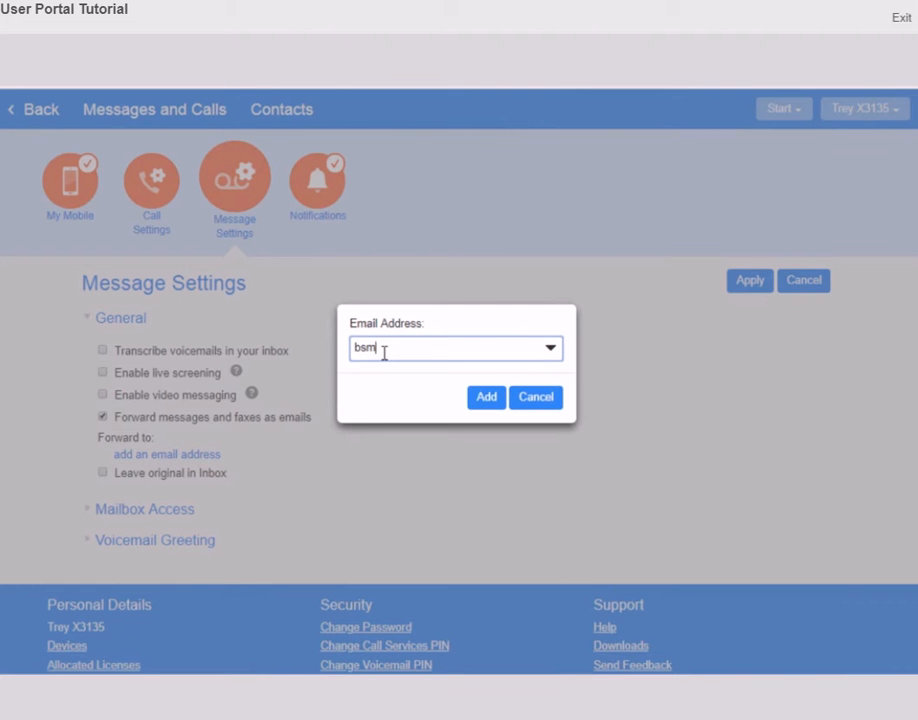
{"action": "left_click", "coordinate": [486, 396]}
{"action": "left_click", "coordinate": [102, 491]}
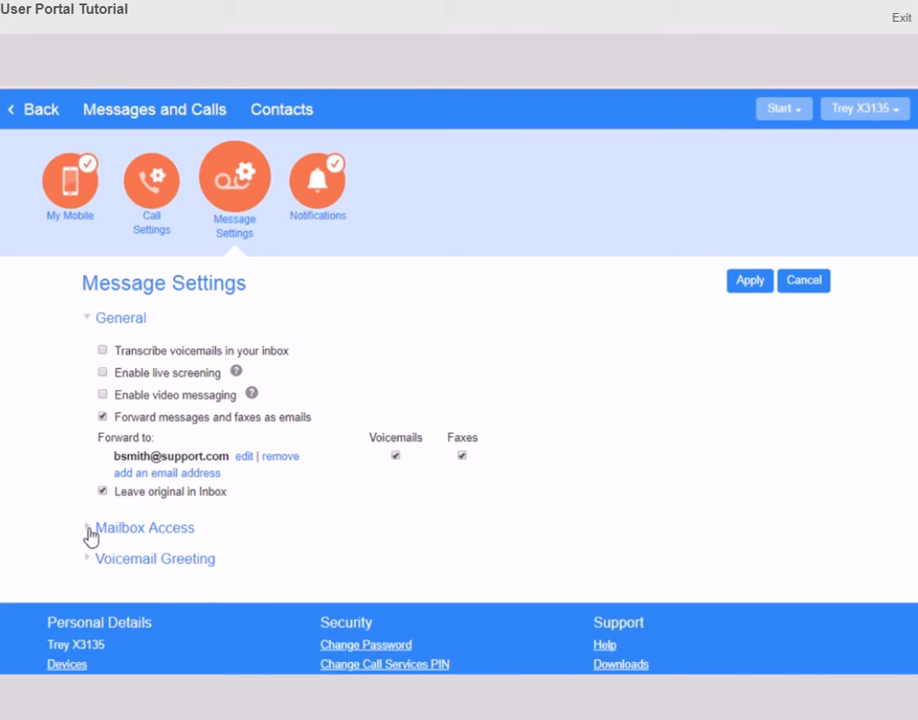
Expand Mailbox Access, check the voicemail playback choices without changing them, and expand Voicemail Greeting
{"action": "left_click", "coordinate": [91, 537]}
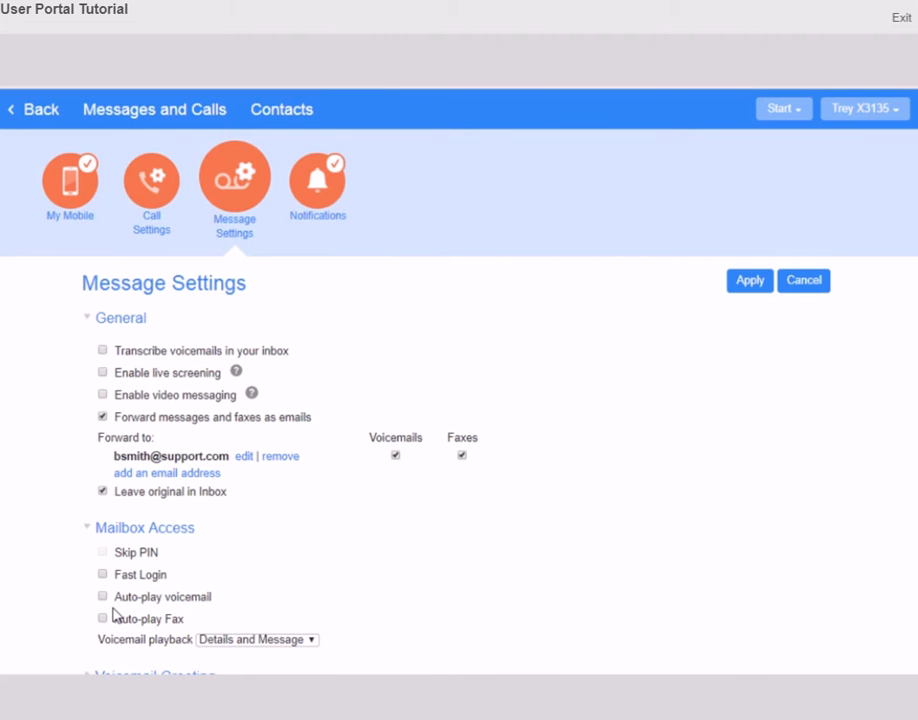
{"action": "scroll", "coordinate": [117, 612], "scroll_direction": "down", "scroll_amount": 2}
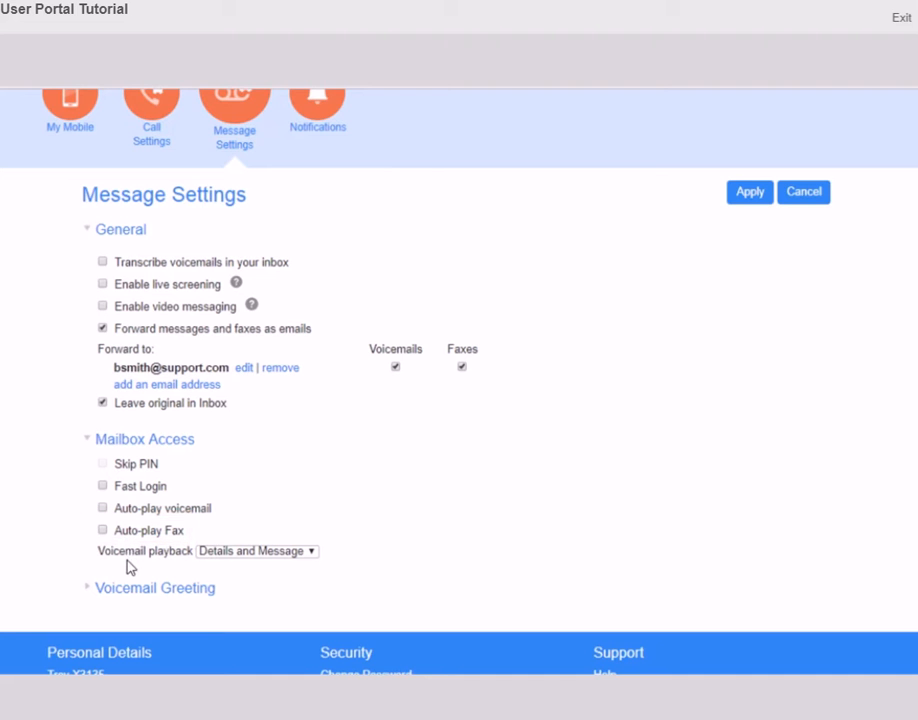
{"action": "left_click", "coordinate": [314, 552]}
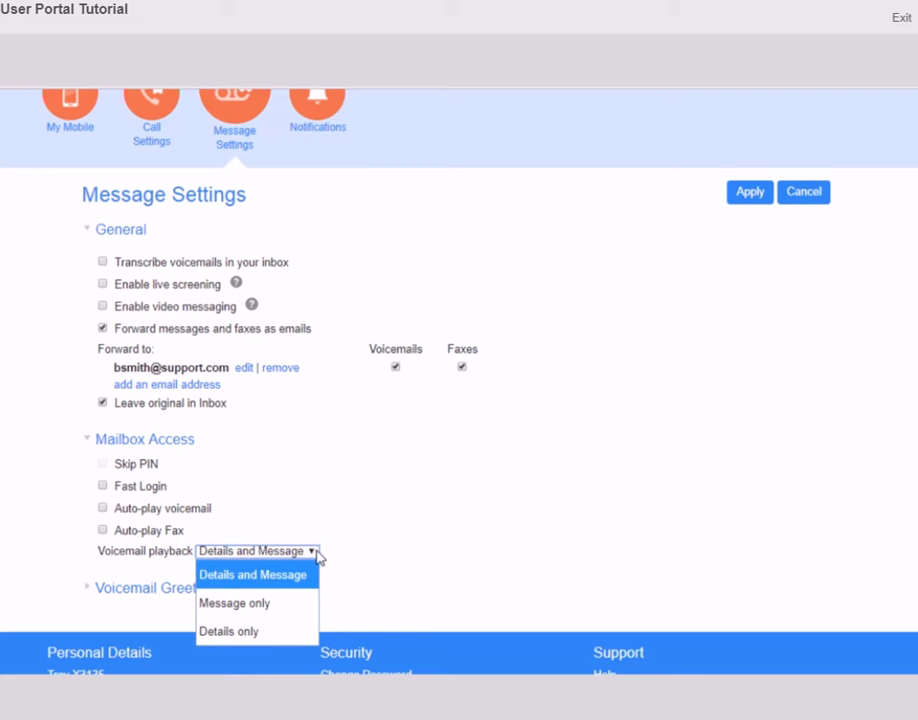
{"action": "double_click", "coordinate": [349, 572]}
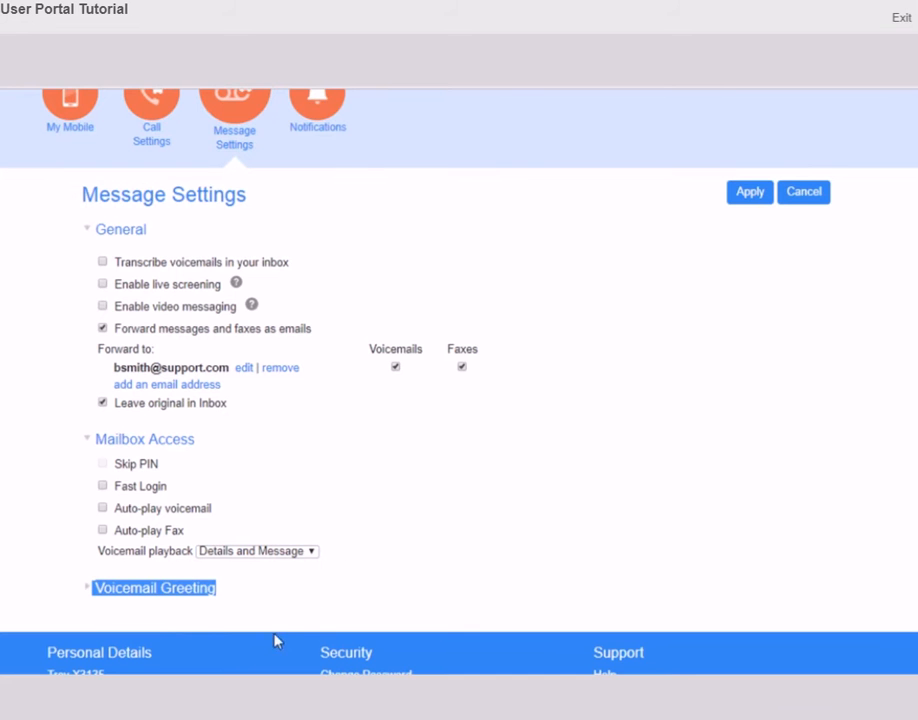
{"action": "left_click", "coordinate": [88, 589]}
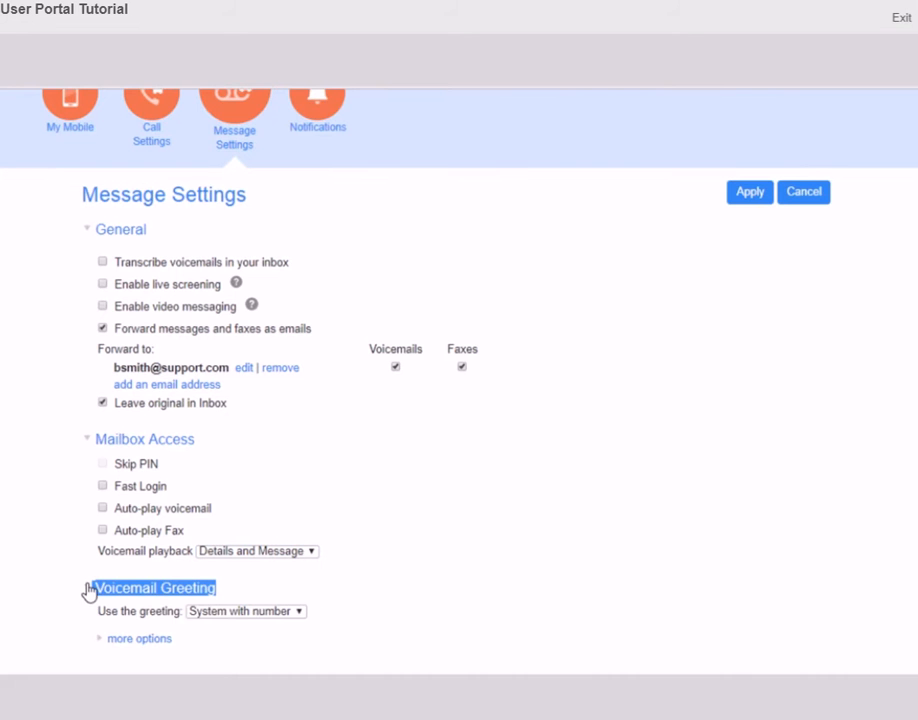
Set 'Use the greeting' to Personal and open the Personal greeting recorder
{"action": "scroll", "coordinate": [445, 586], "scroll_direction": "down", "scroll_amount": 2}
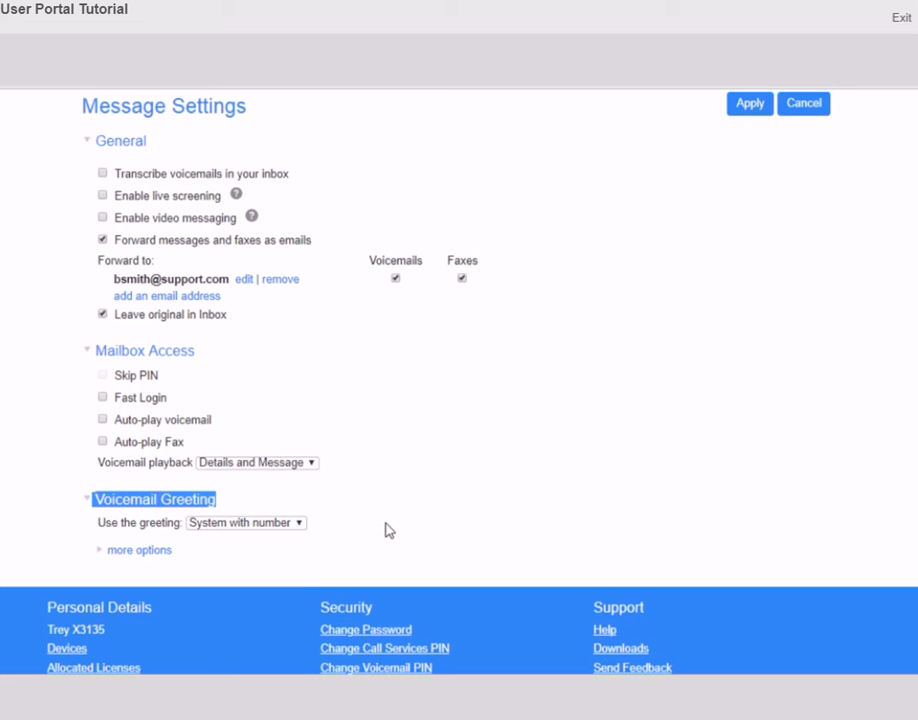
{"action": "left_click", "coordinate": [301, 524]}
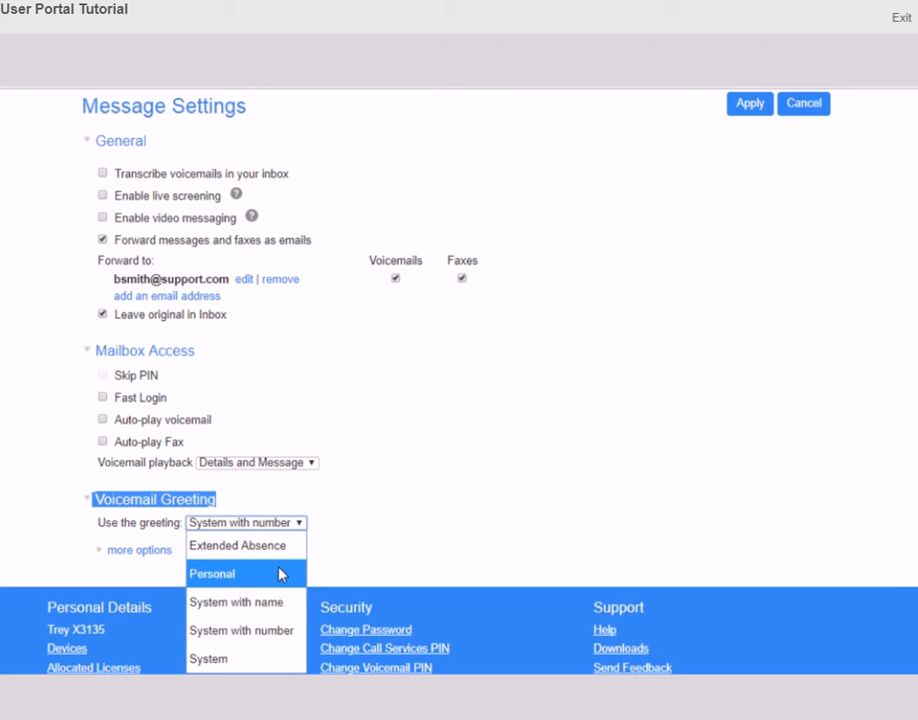
{"action": "left_click", "coordinate": [281, 574]}
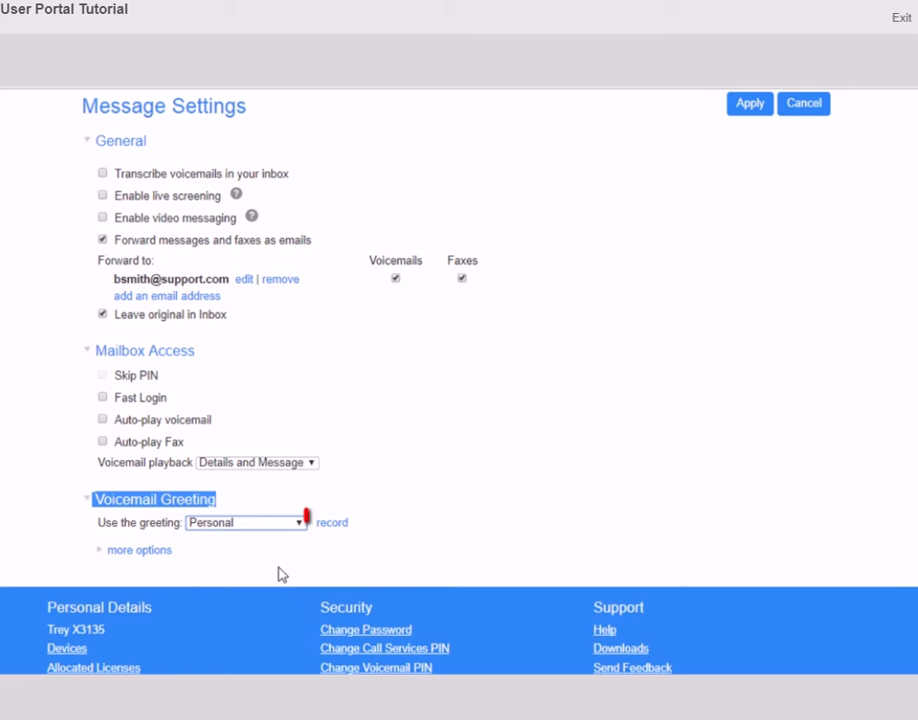
{"action": "left_click", "coordinate": [337, 527]}
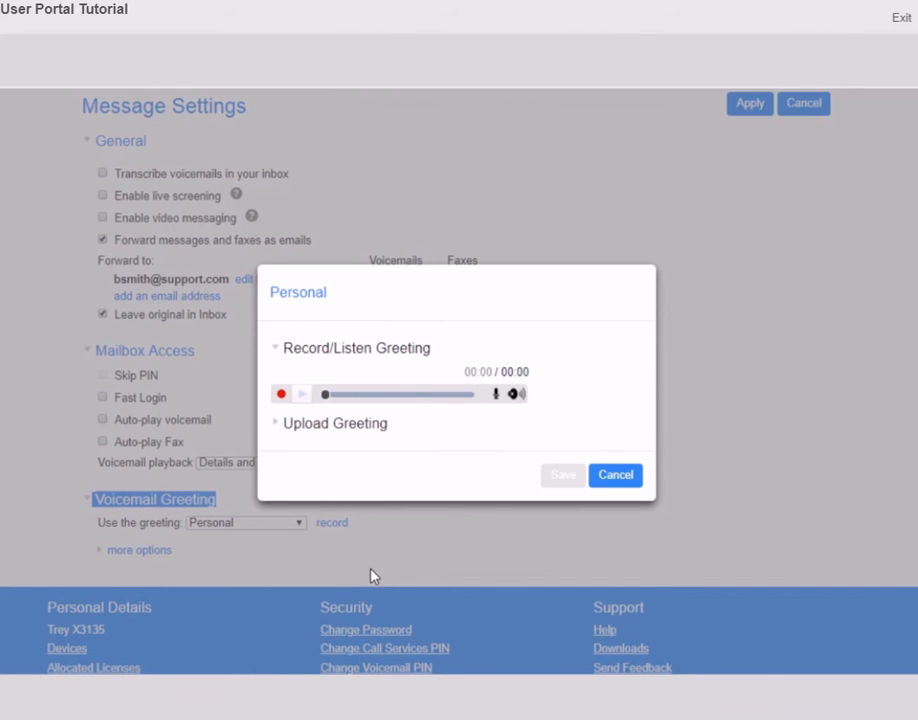
Record a 10-second Personal greeting, then reveal the Upload Greeting option
{"action": "left_click", "coordinate": [282, 395]}
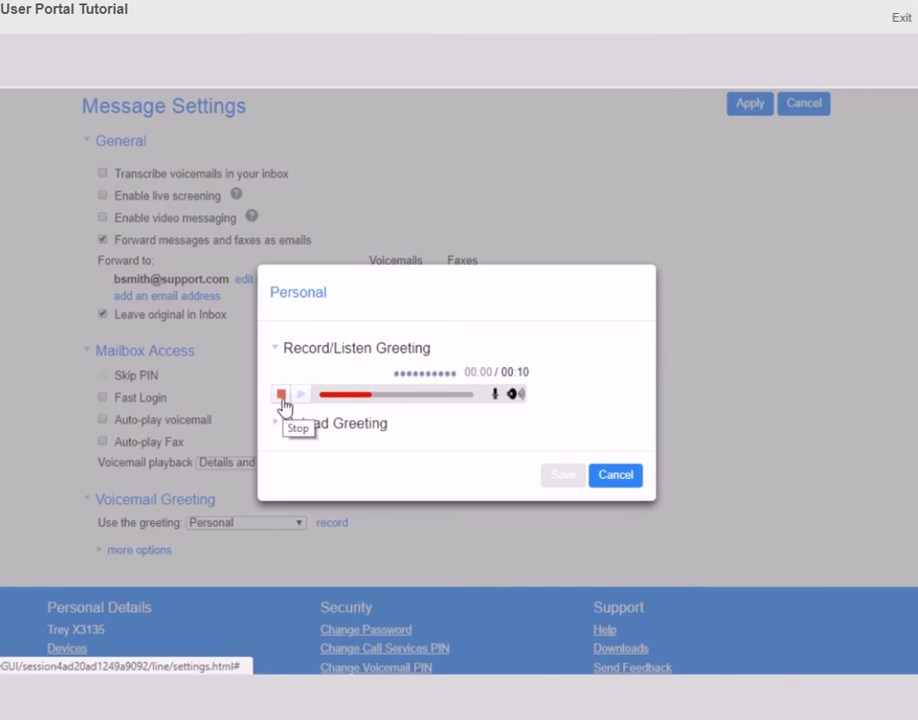
{"action": "left_click", "coordinate": [282, 396]}
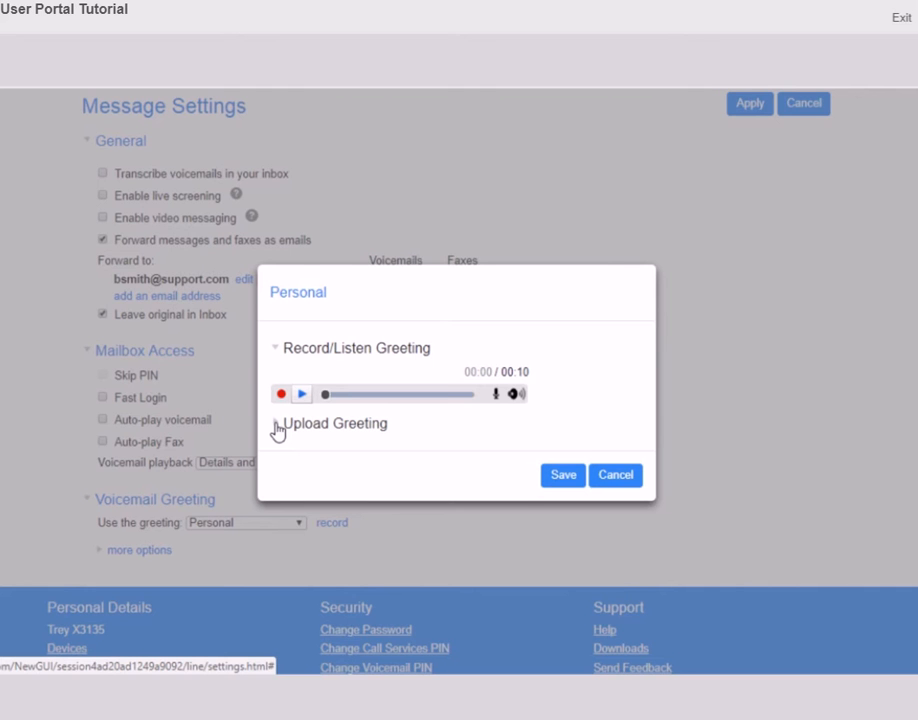
{"action": "left_click", "coordinate": [278, 427]}
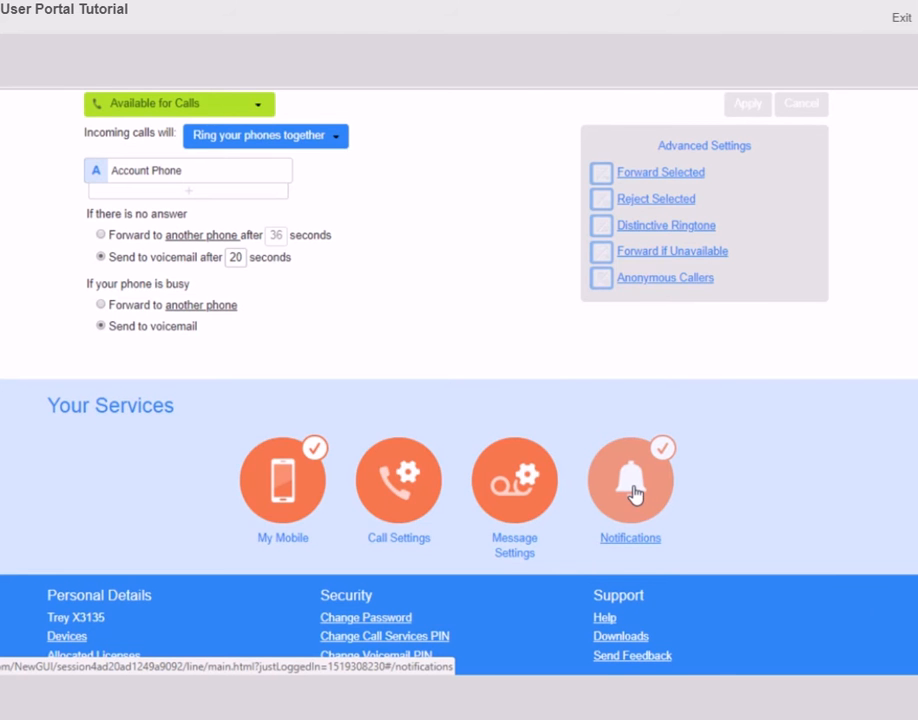
Open Notifications and expand its Email section, which lists no notification addresses
{"action": "left_click", "coordinate": [632, 490]}
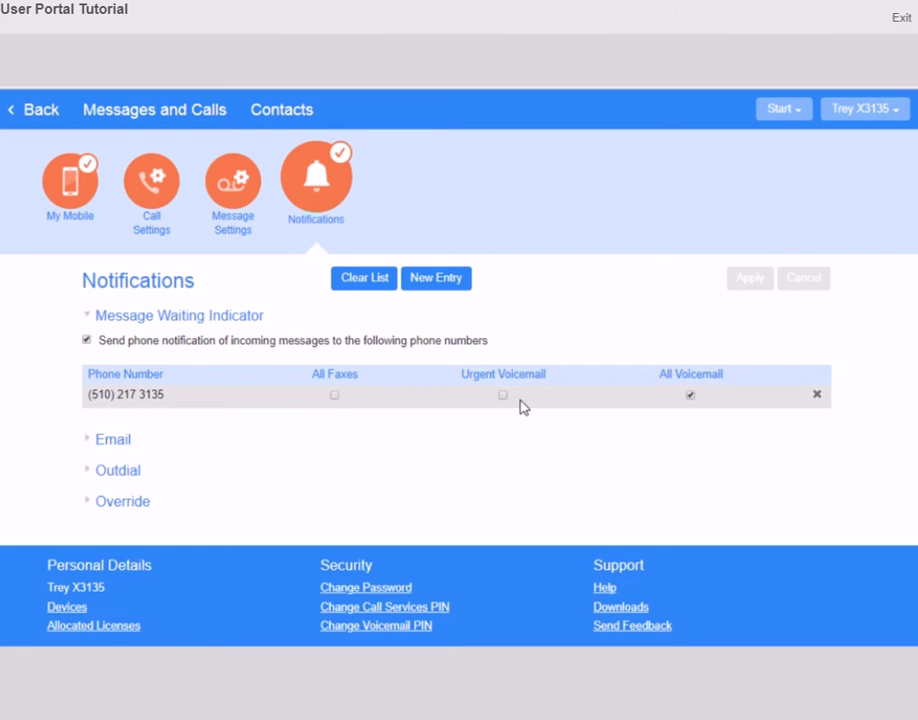
{"action": "left_click", "coordinate": [749, 286]}
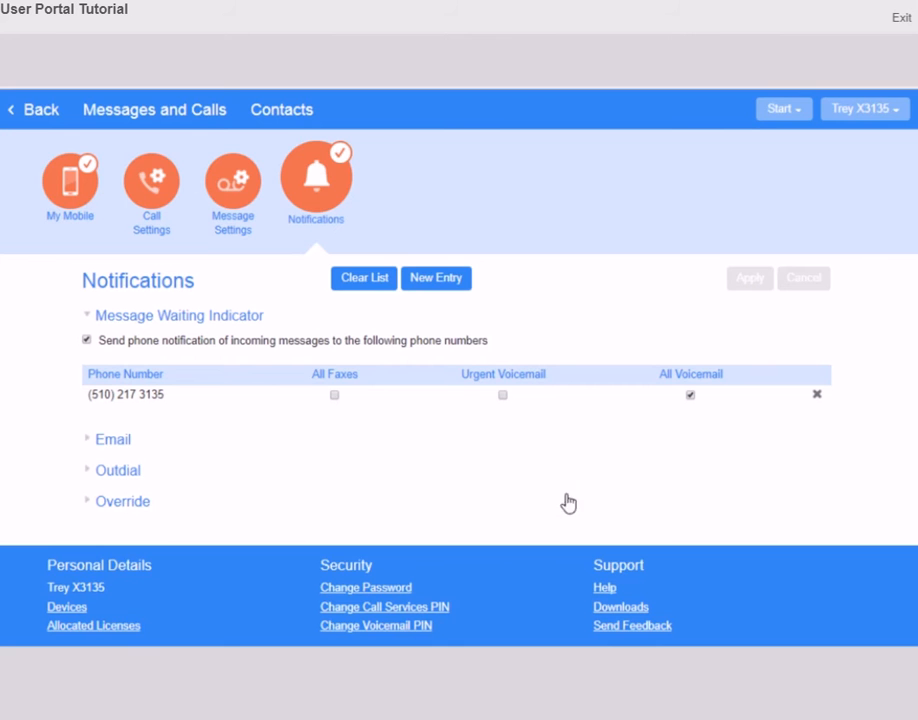
{"action": "left_click", "coordinate": [88, 444]}
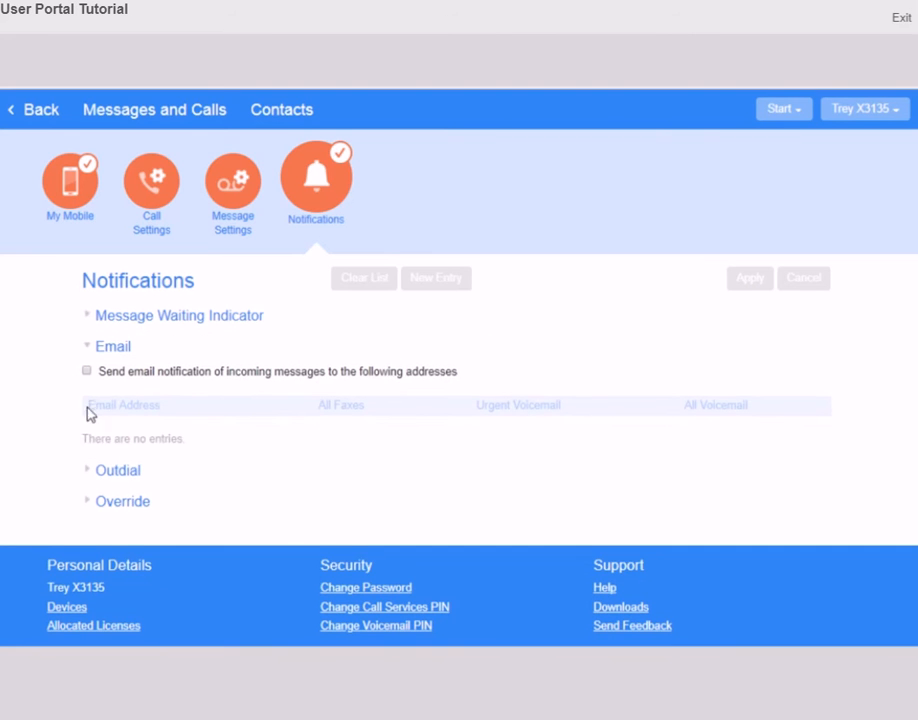
Enable 'Send email notification', cancel a new address entry, and reveal the Outdial options
{"action": "left_click", "coordinate": [87, 371]}
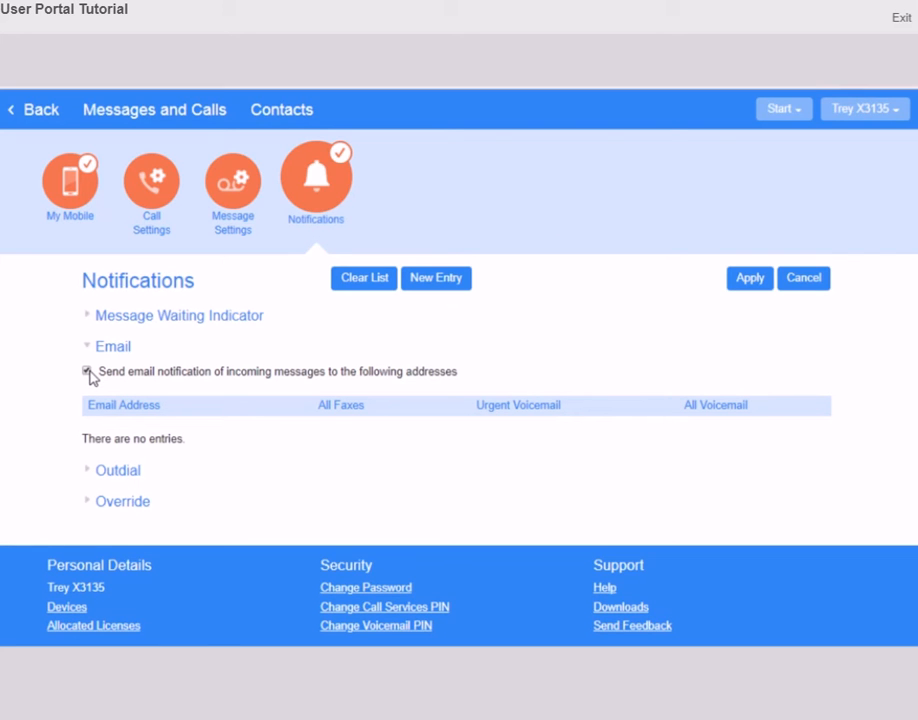
{"action": "left_click", "coordinate": [443, 285]}
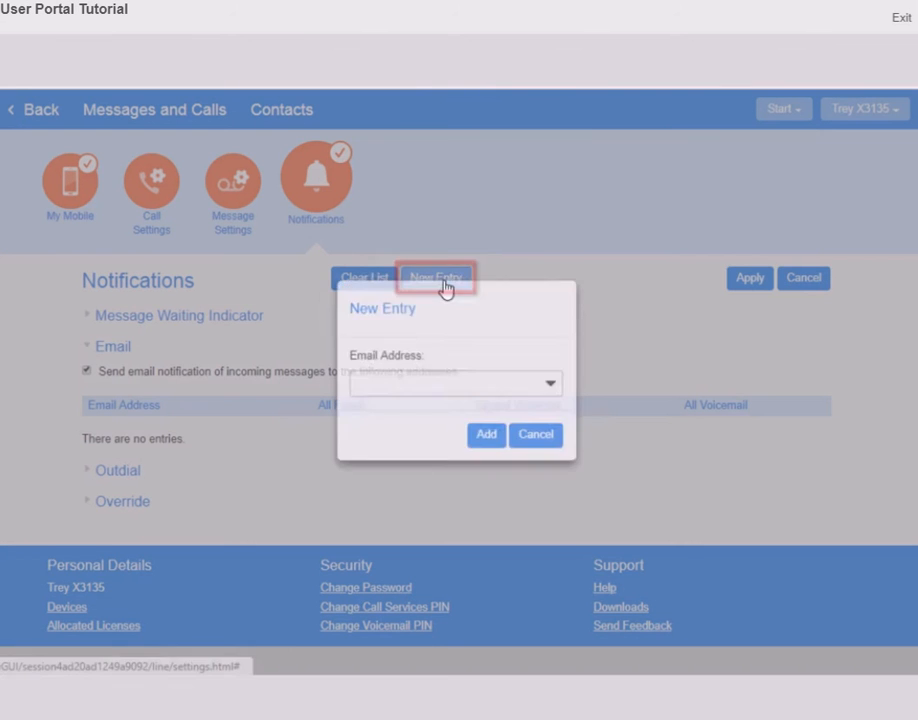
{"action": "left_click", "coordinate": [537, 455]}
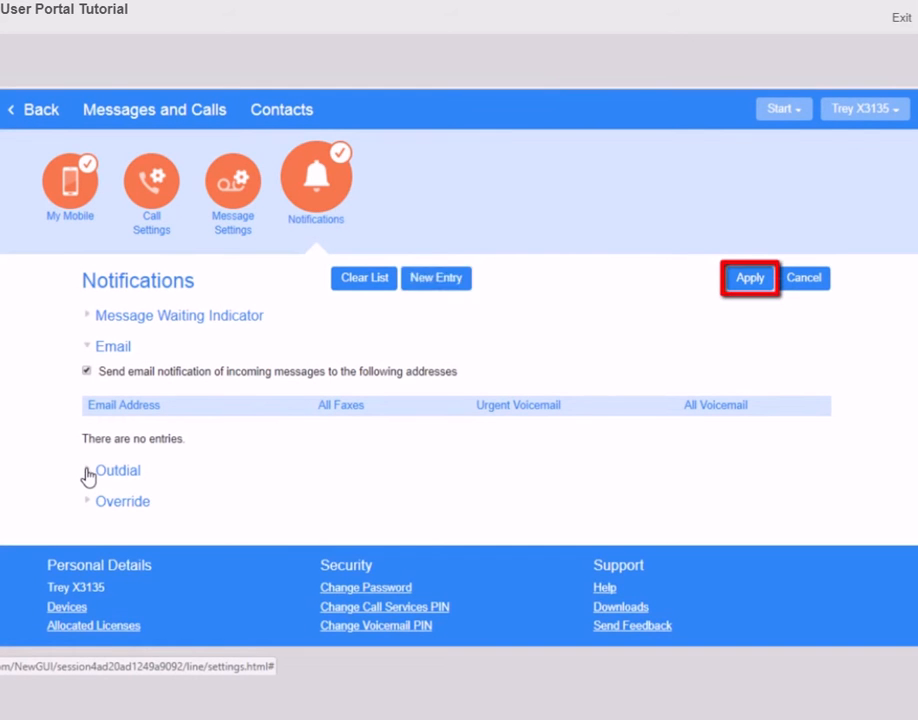
{"action": "left_click", "coordinate": [88, 474]}
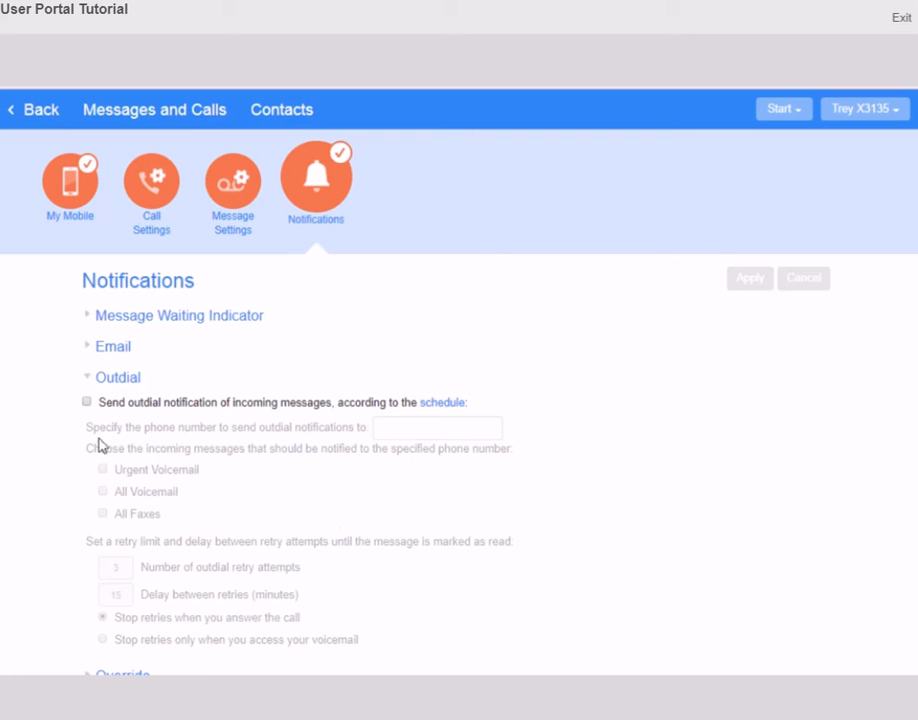
Enable 'Send outdial notification' and reveal the Override options, expiring 02/23/2018
{"action": "left_click", "coordinate": [87, 401]}
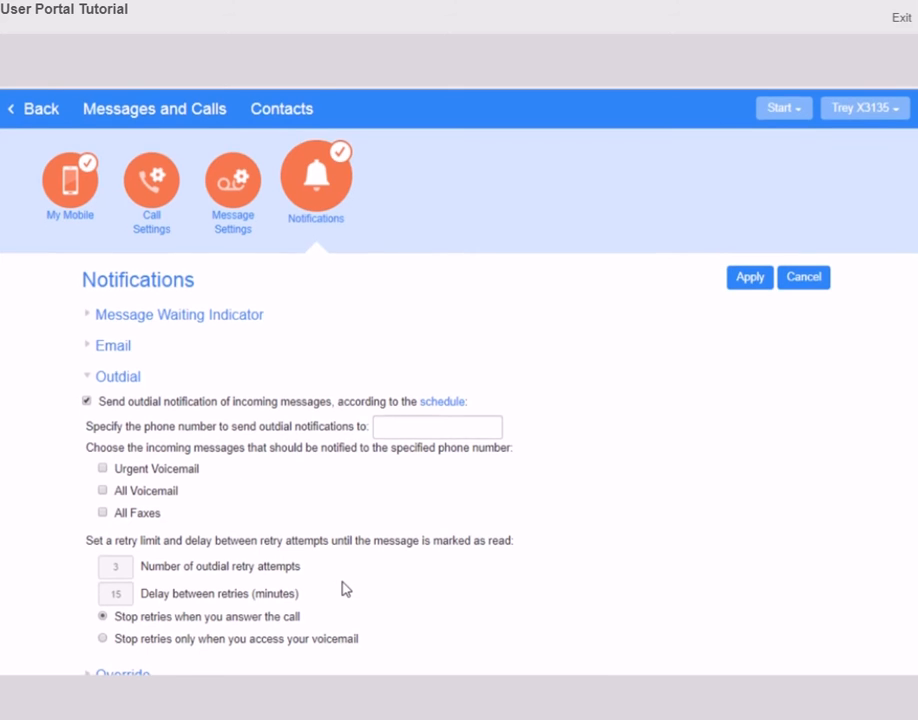
{"action": "scroll", "coordinate": [345, 588], "scroll_direction": "down", "scroll_amount": 1}
{"action": "left_click", "coordinate": [86, 590]}
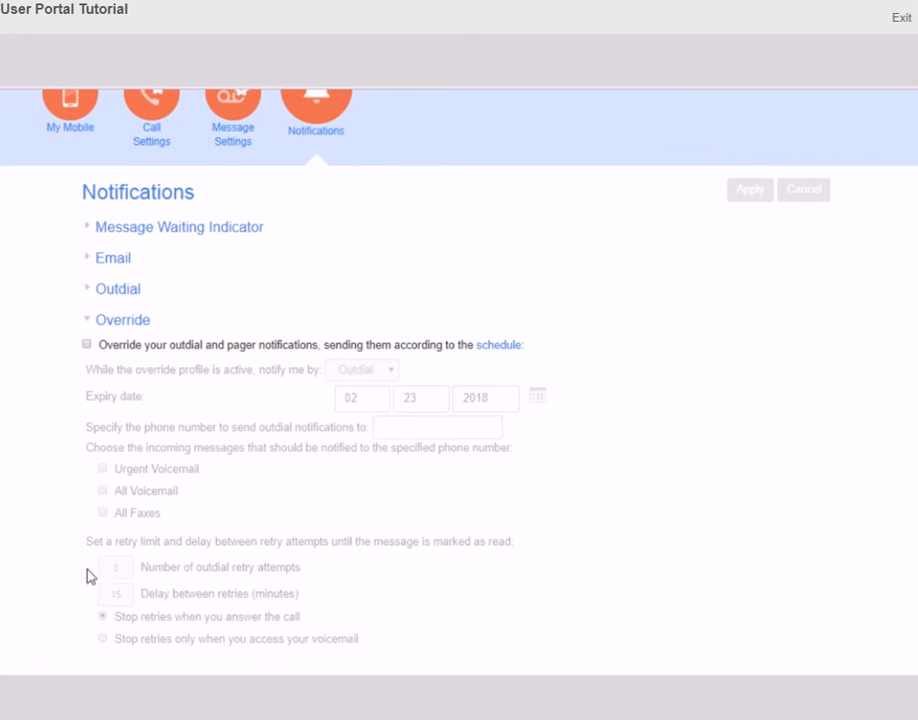
Tick the Override checkbox to override outdial and pager notifications
{"action": "left_click", "coordinate": [87, 344]}
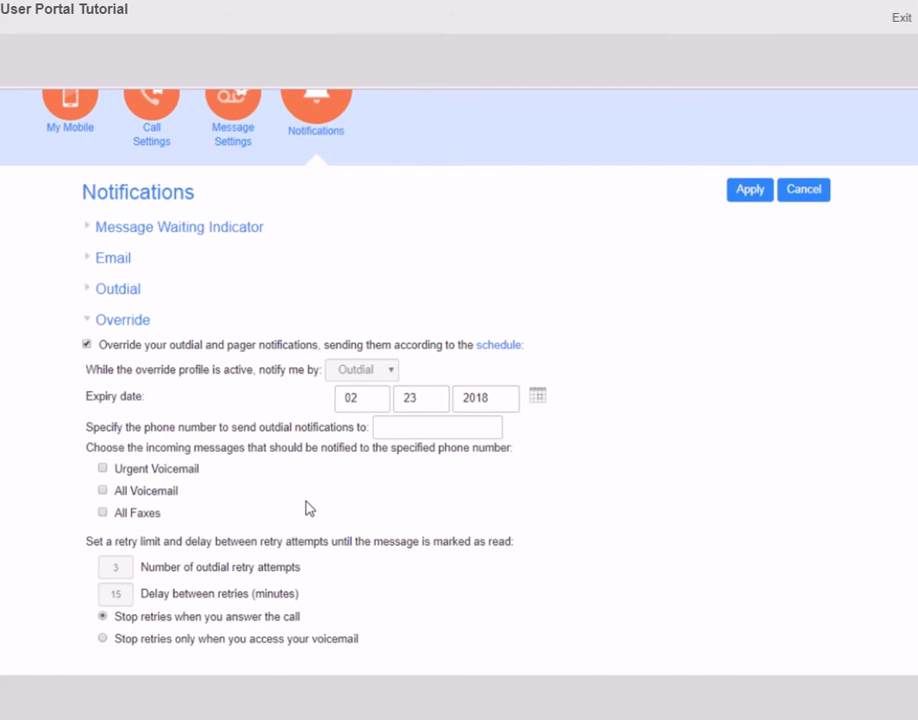
{"action": "scroll", "coordinate": [310, 508], "scroll_direction": "down", "scroll_amount": 2}
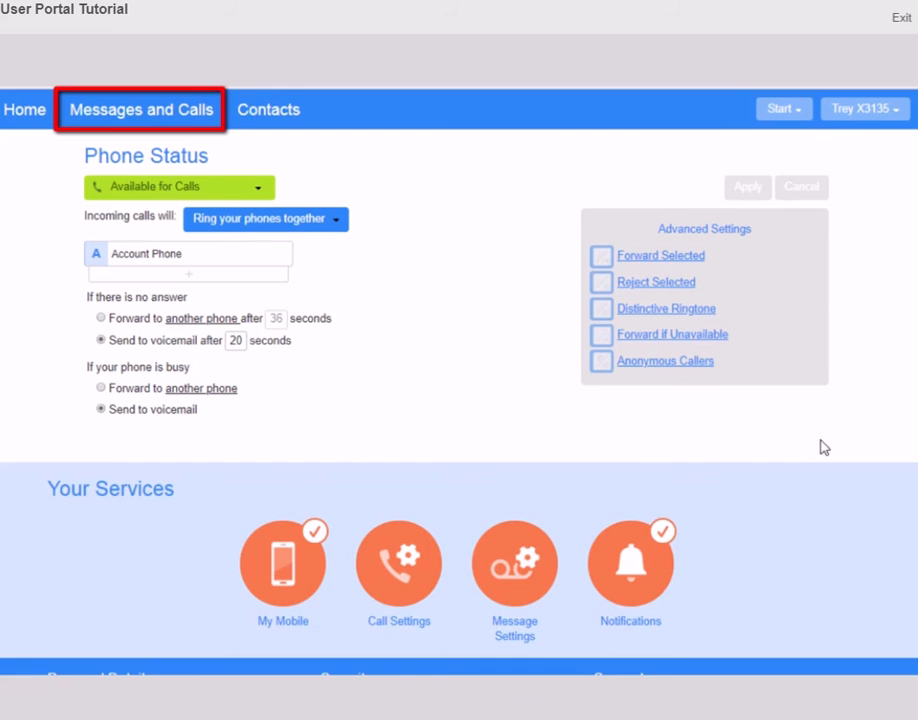
Go to the empty Messages and Calls inbox and start a New Voicemail
{"action": "left_click", "coordinate": [171, 127]}
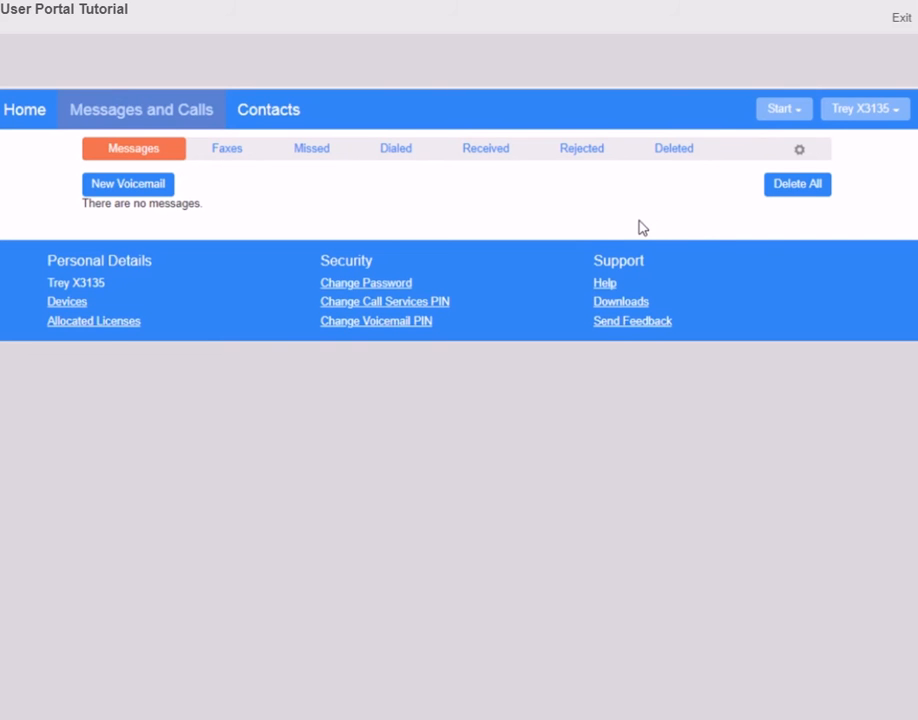
{"action": "left_click", "coordinate": [88, 195]}
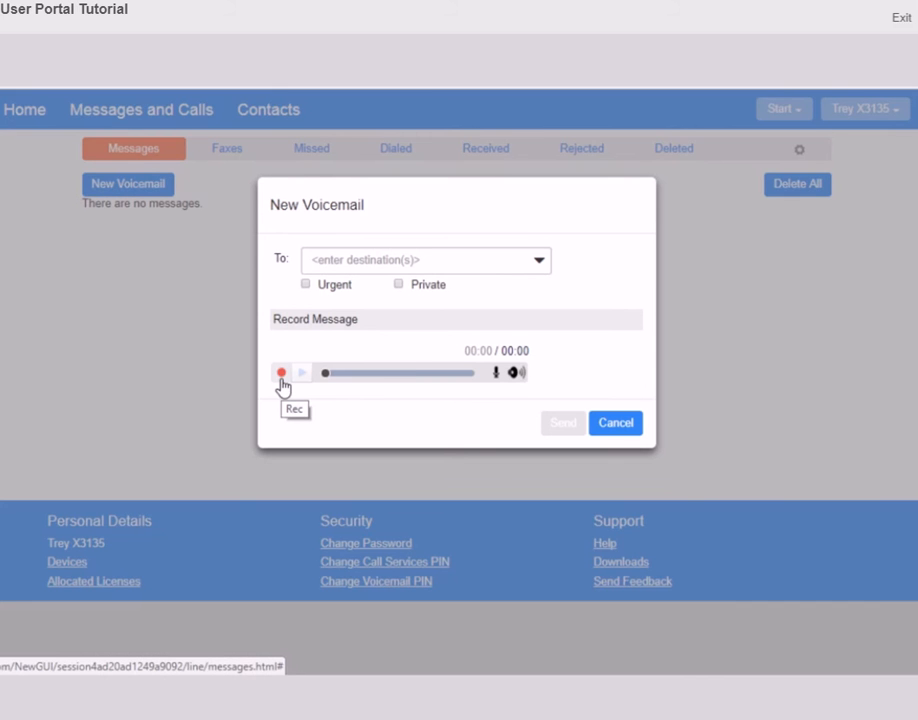
Place the cursor in the New Voicemail's To field to enter recipients
{"action": "left_click", "coordinate": [547, 263]}
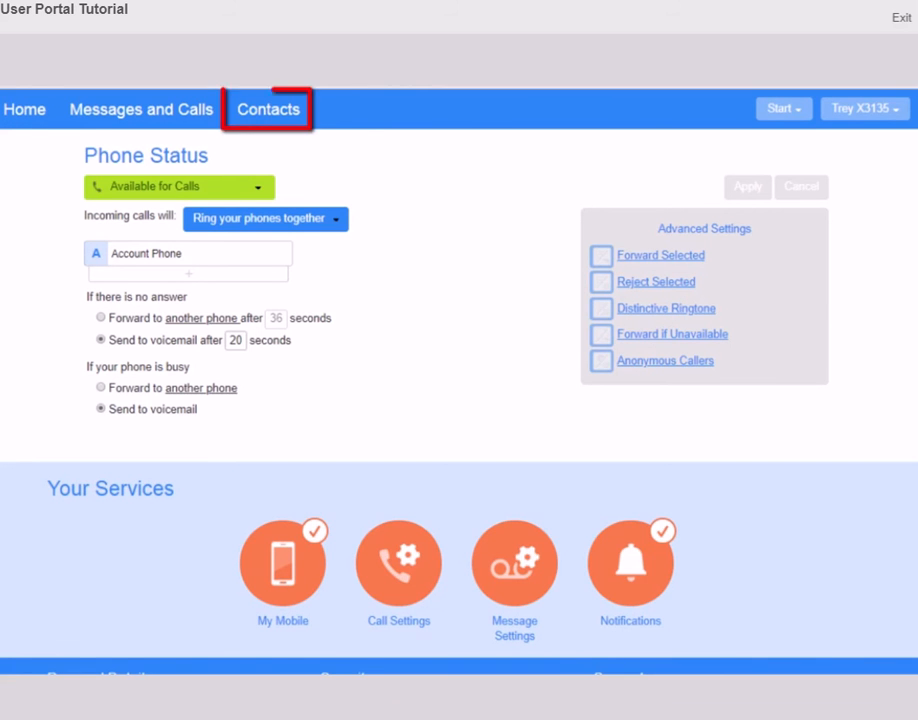
{"action": "left_click", "coordinate": [279, 118]}
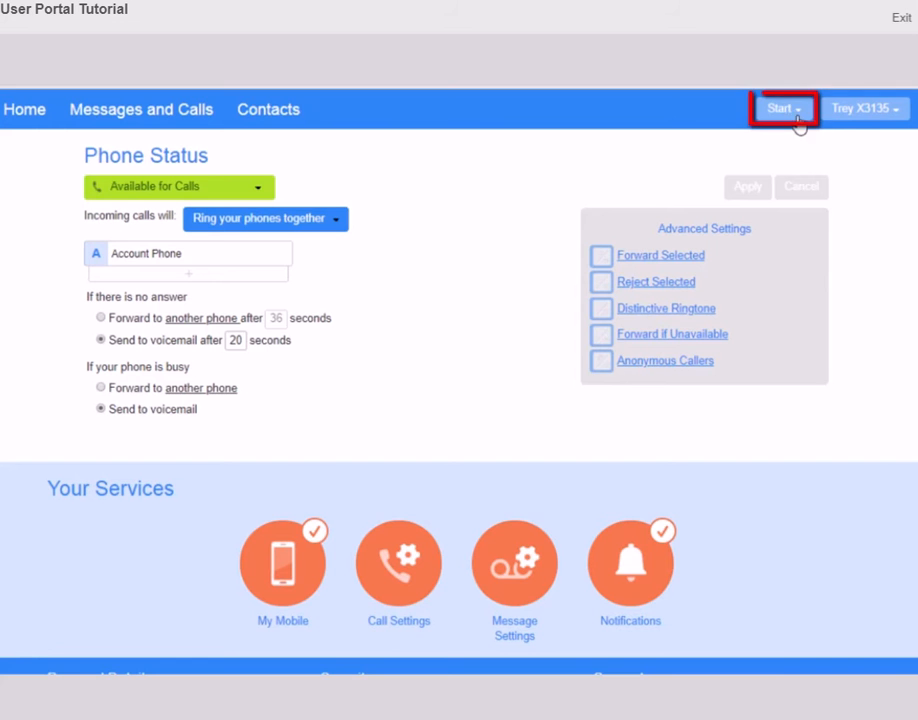
Call extension 3137 from the Dialer, ringing out from My Mobile instead of the desk phone
{"action": "left_click", "coordinate": [799, 112]}
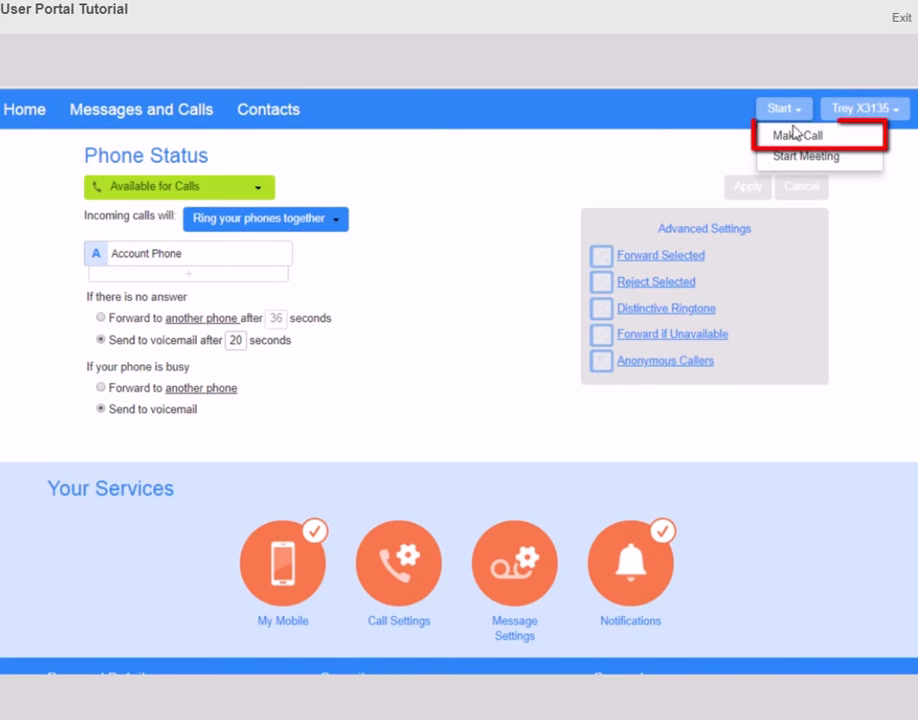
{"action": "left_click", "coordinate": [793, 137]}
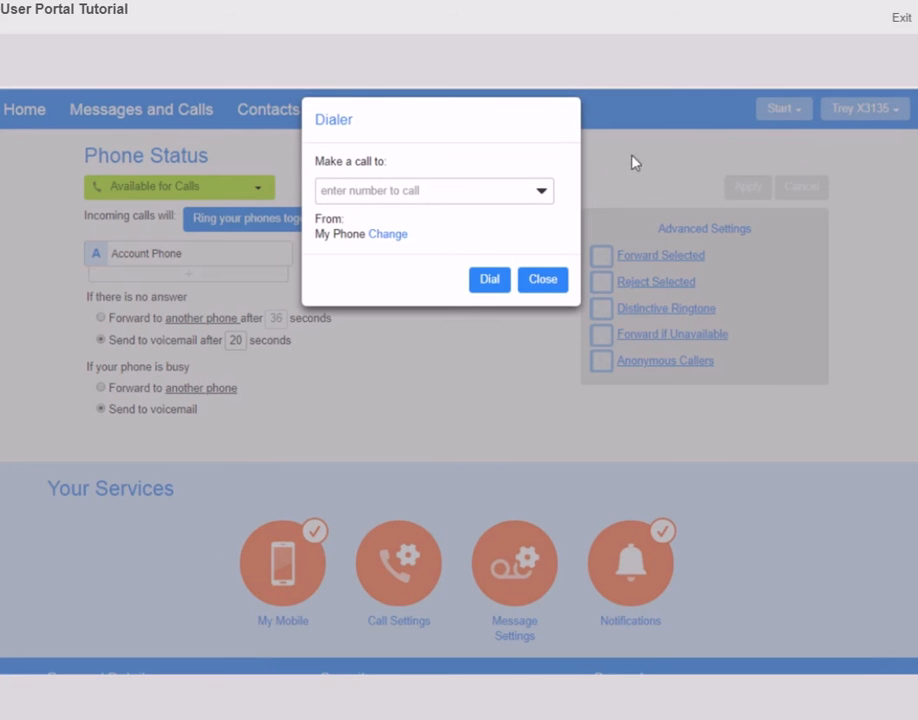
{"action": "left_click", "coordinate": [542, 195]}
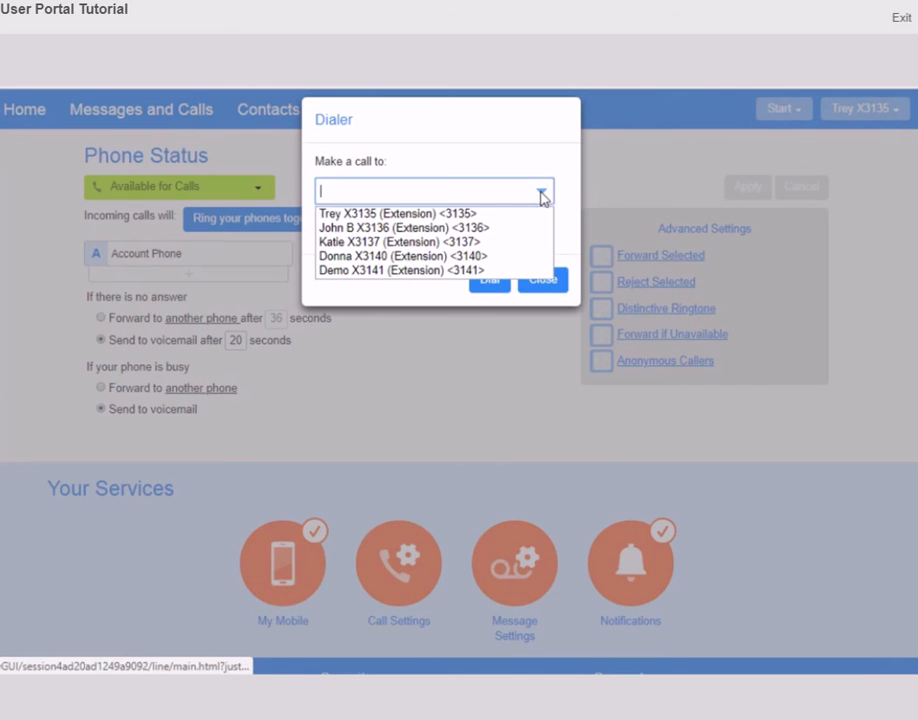
{"action": "left_click", "coordinate": [455, 242]}
{"action": "left_click", "coordinate": [488, 285]}
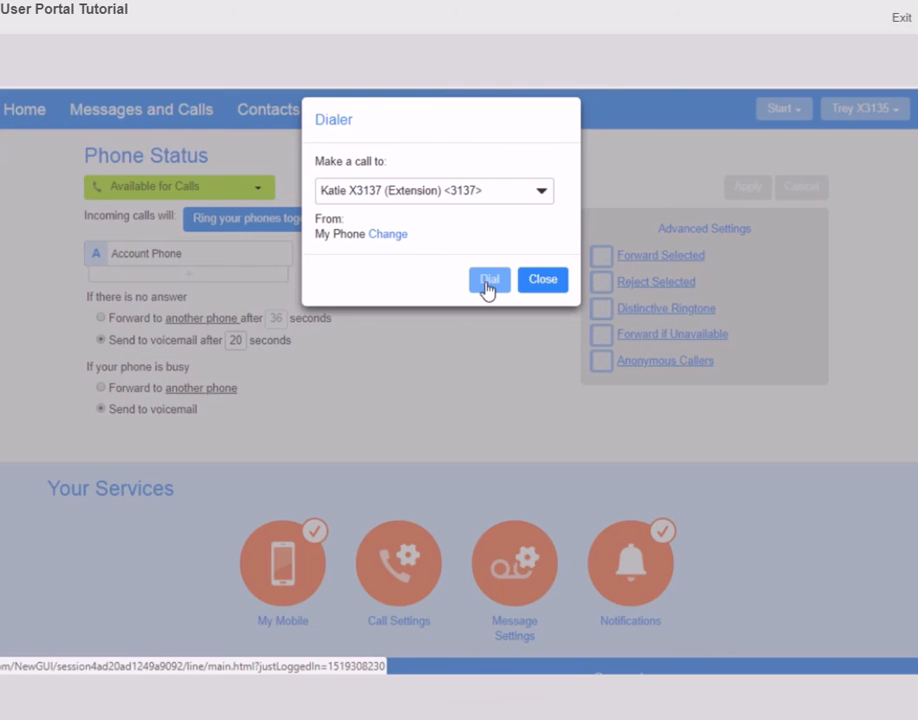
{"action": "left_click", "coordinate": [392, 236]}
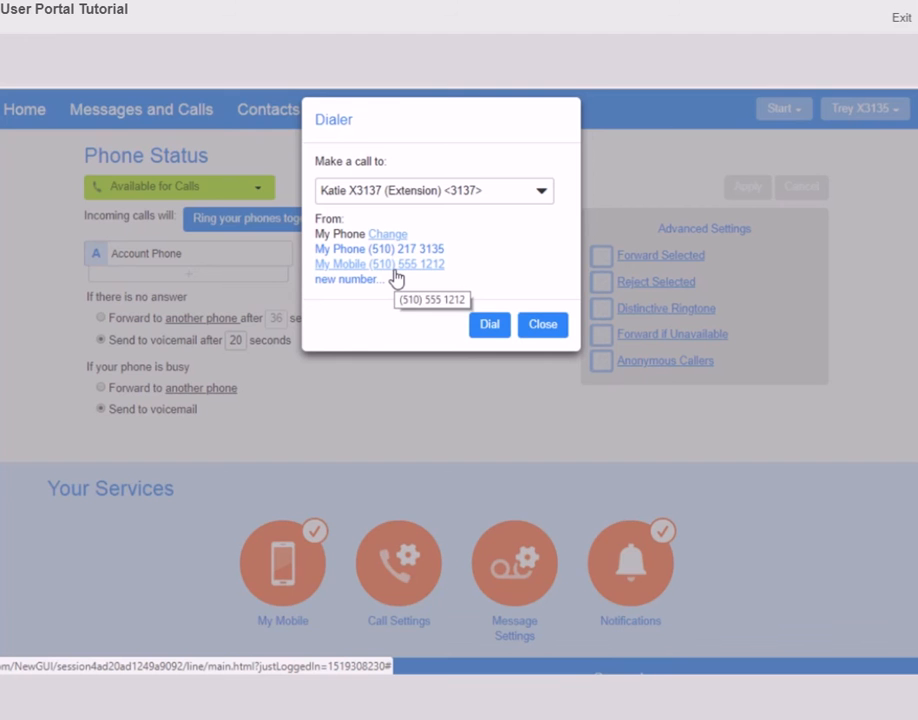
{"action": "left_click", "coordinate": [395, 268]}
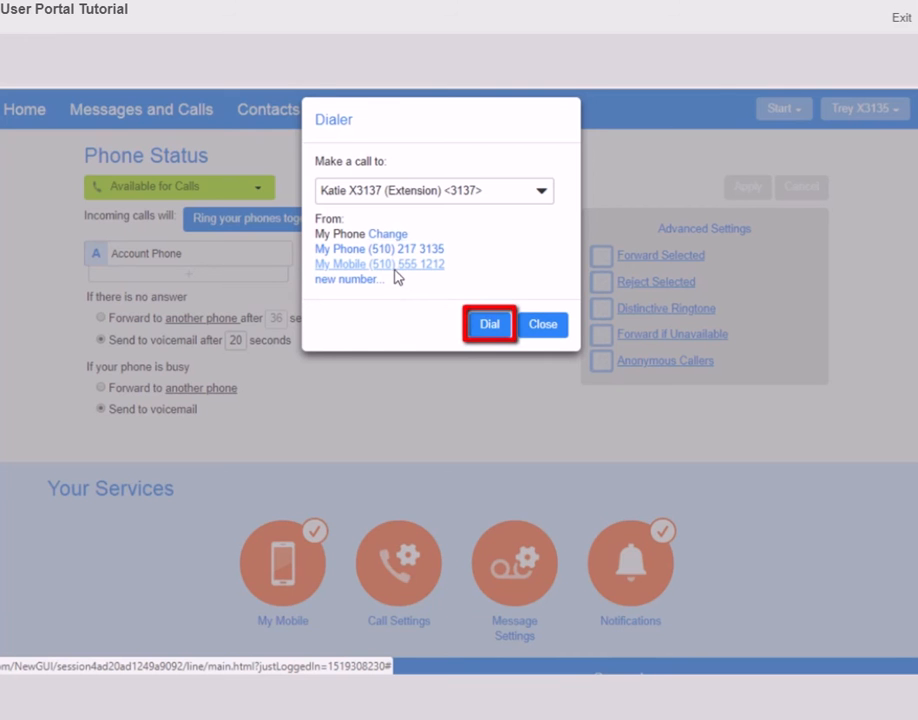
{"action": "left_click", "coordinate": [490, 285]}
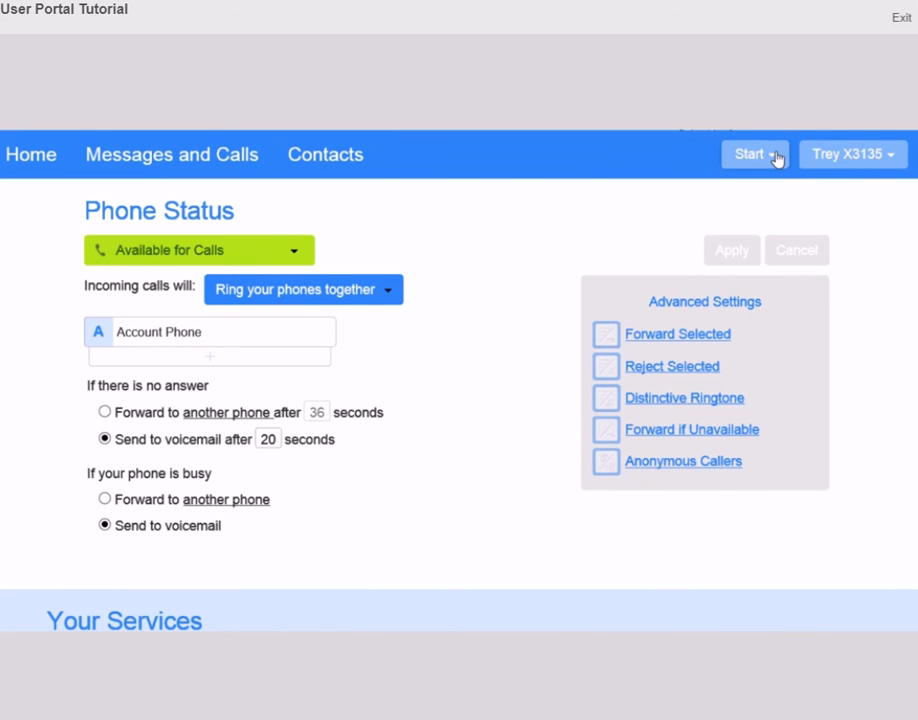
Choose Start Meeting from the Start menu to launch an Accession meeting
{"action": "left_click", "coordinate": [777, 156]}
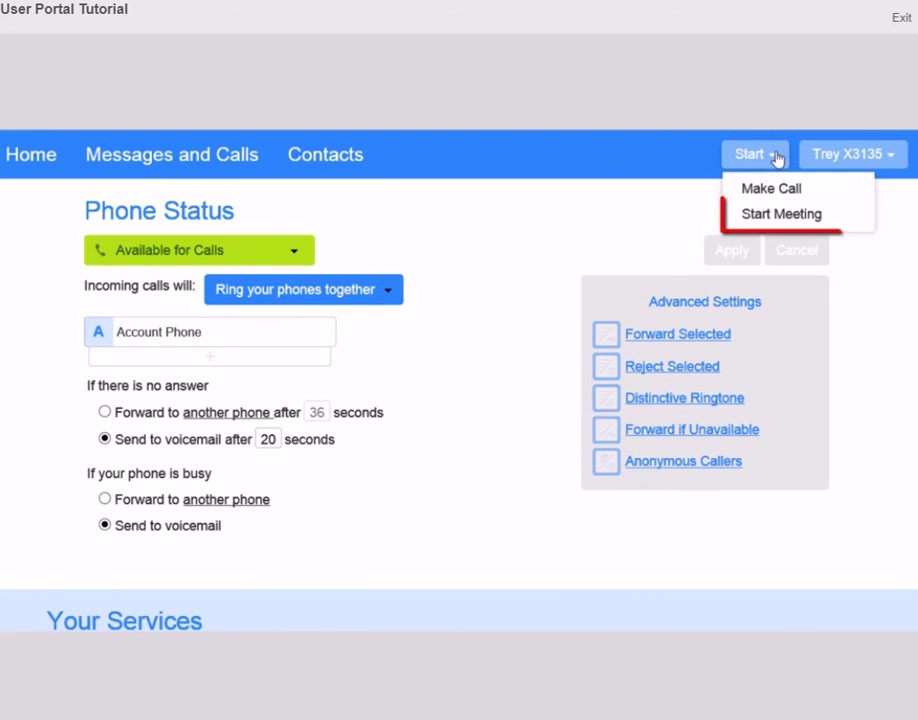
{"action": "left_click", "coordinate": [784, 215]}
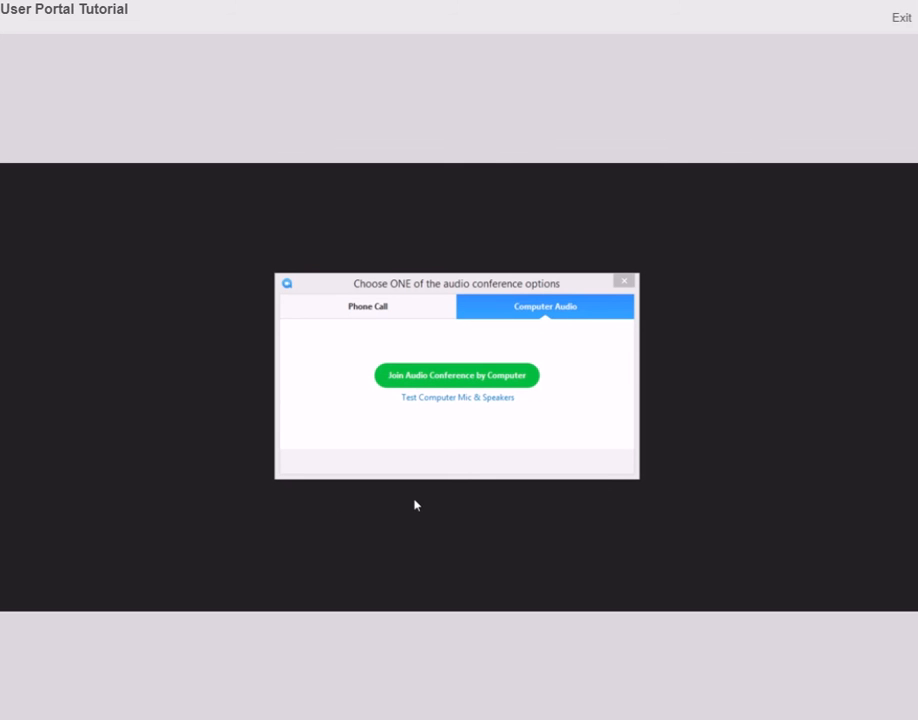
Join Accession Meeting's audio by Phone Call dial-in, then close the meeting window
{"action": "left_click", "coordinate": [541, 314]}
{"action": "left_click", "coordinate": [390, 312]}
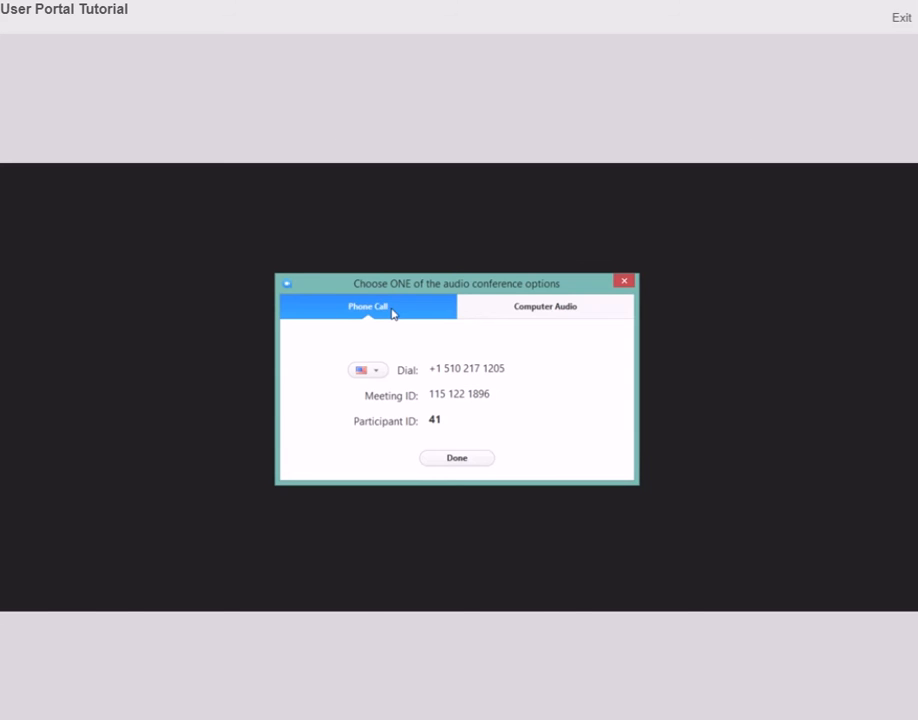
{"action": "left_click", "coordinate": [454, 458]}
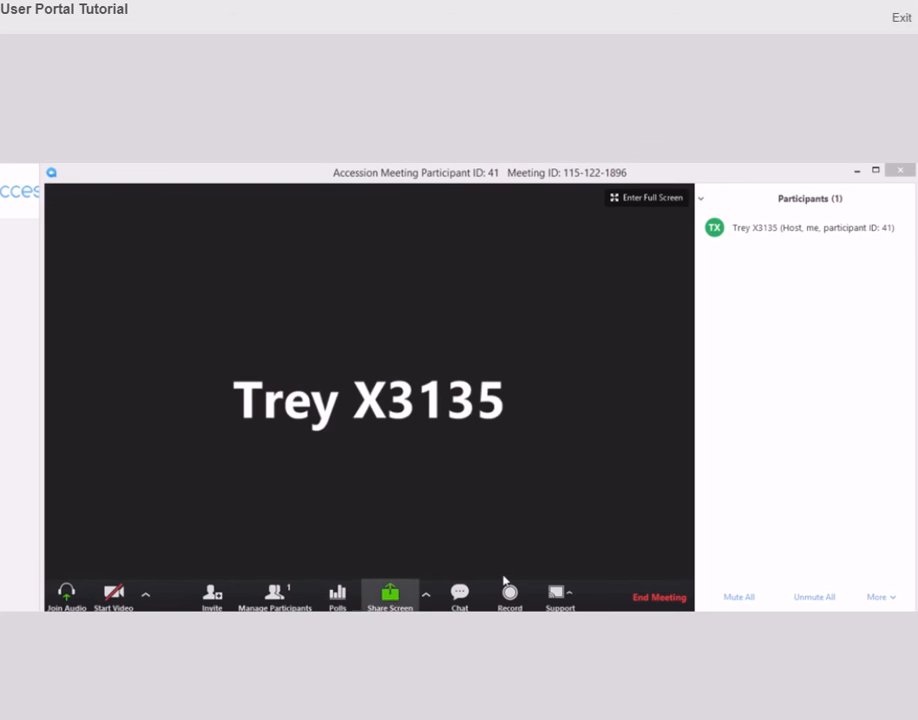
{"action": "mouse_move", "coordinate": [786, 242]}
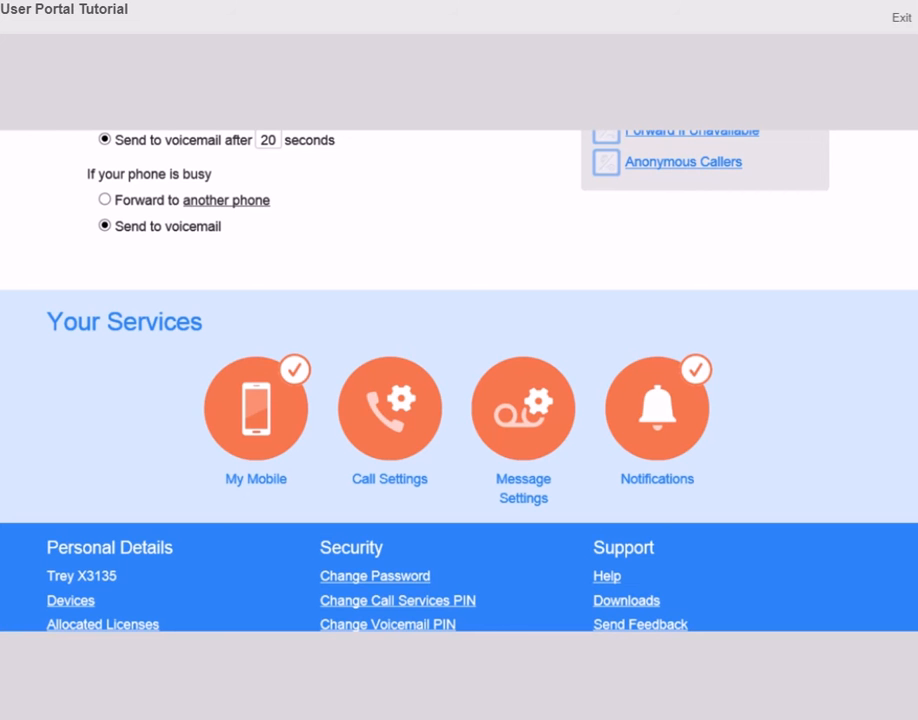
From Devices, go to set keys and edit the Polycom VVX 300 desk phone
{"action": "left_click", "coordinate": [76, 601]}
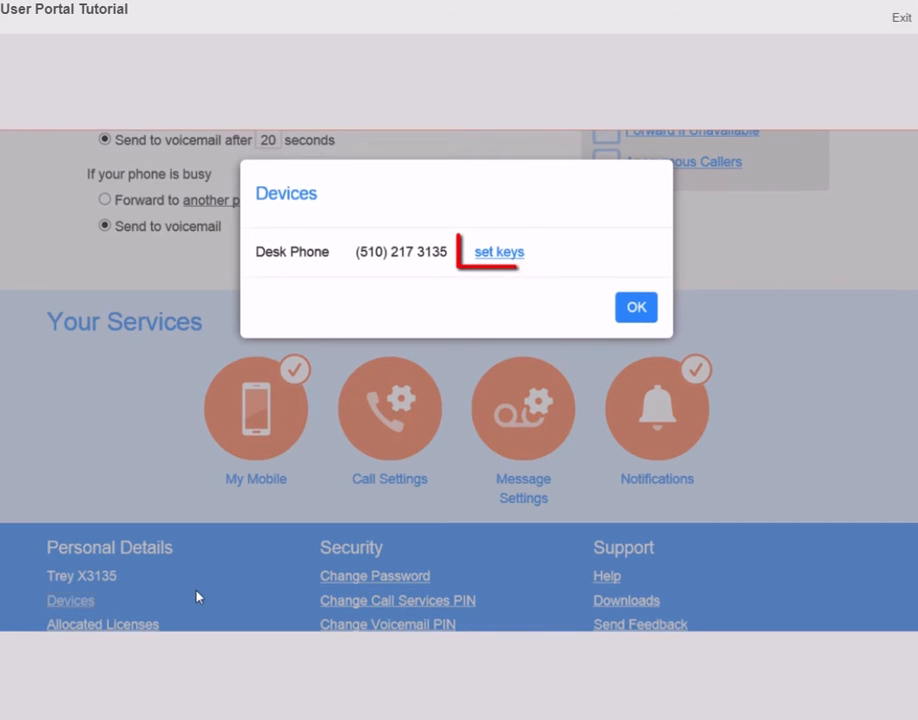
{"action": "left_click", "coordinate": [491, 258]}
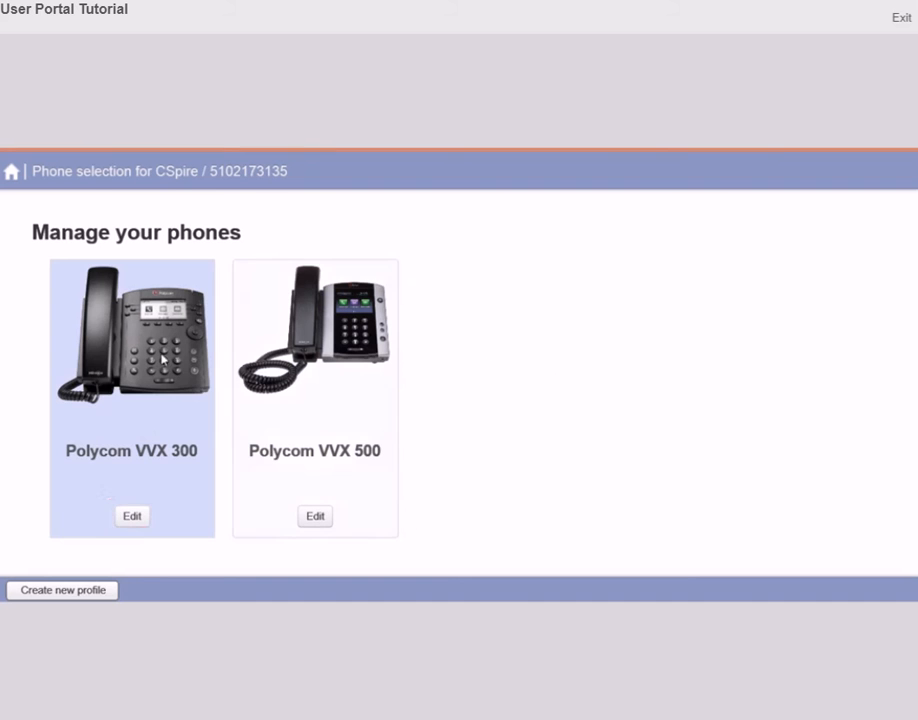
{"action": "left_click", "coordinate": [132, 516]}
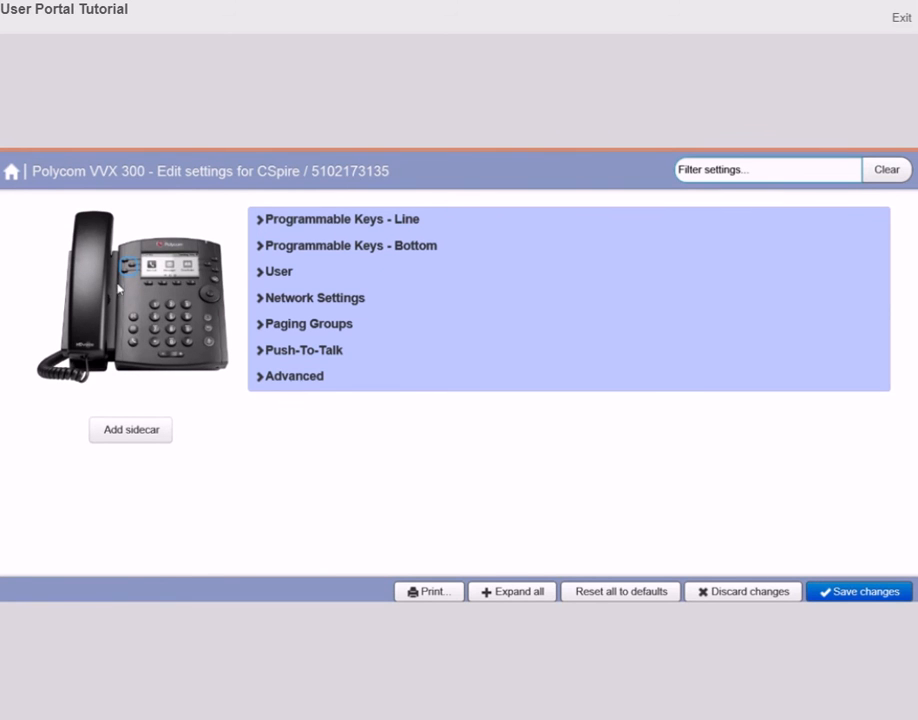
Show the Right Line Keys settings and list the Soft key actions for Key 2
{"action": "left_click", "coordinate": [210, 266]}
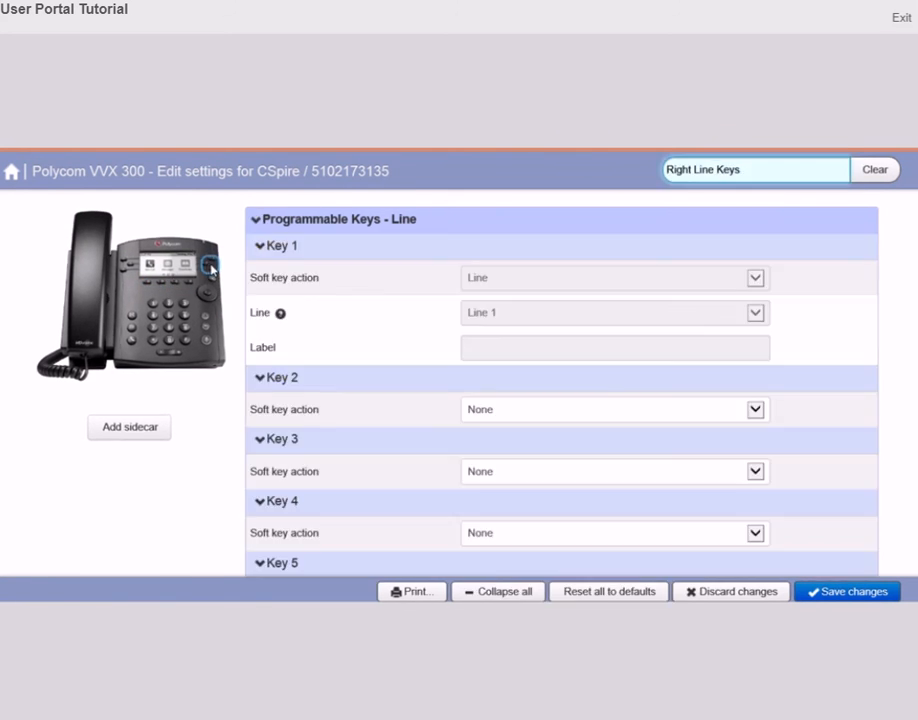
{"action": "left_click", "coordinate": [756, 410]}
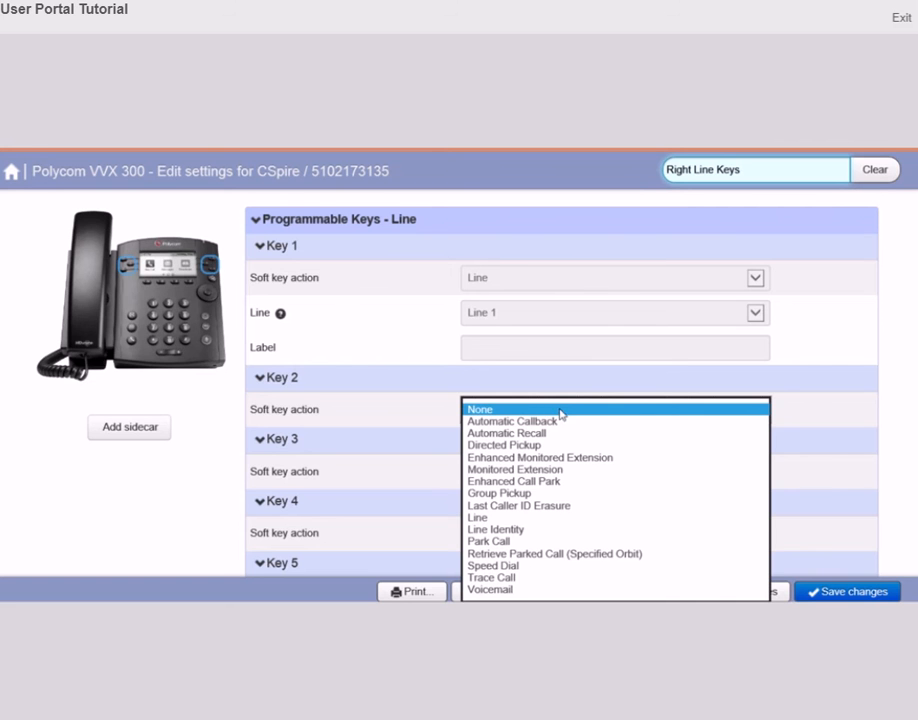
Set Key 2's Soft key action to Directed Pickup
{"action": "left_click", "coordinate": [548, 445]}
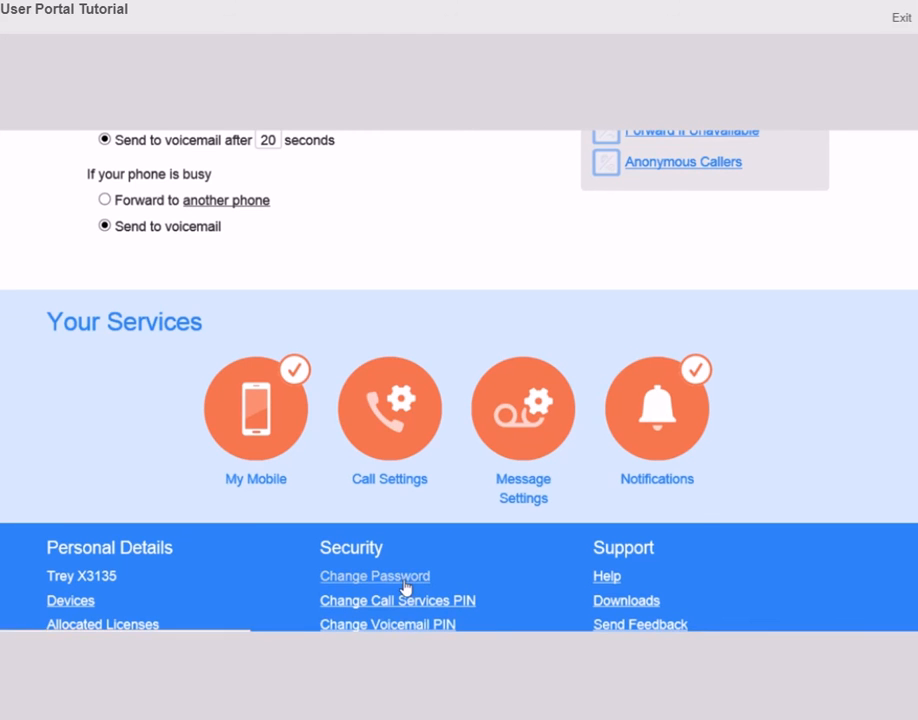
View the password and call services PIN change forms, then open Downloads under Support
{"action": "left_click", "coordinate": [408, 587]}
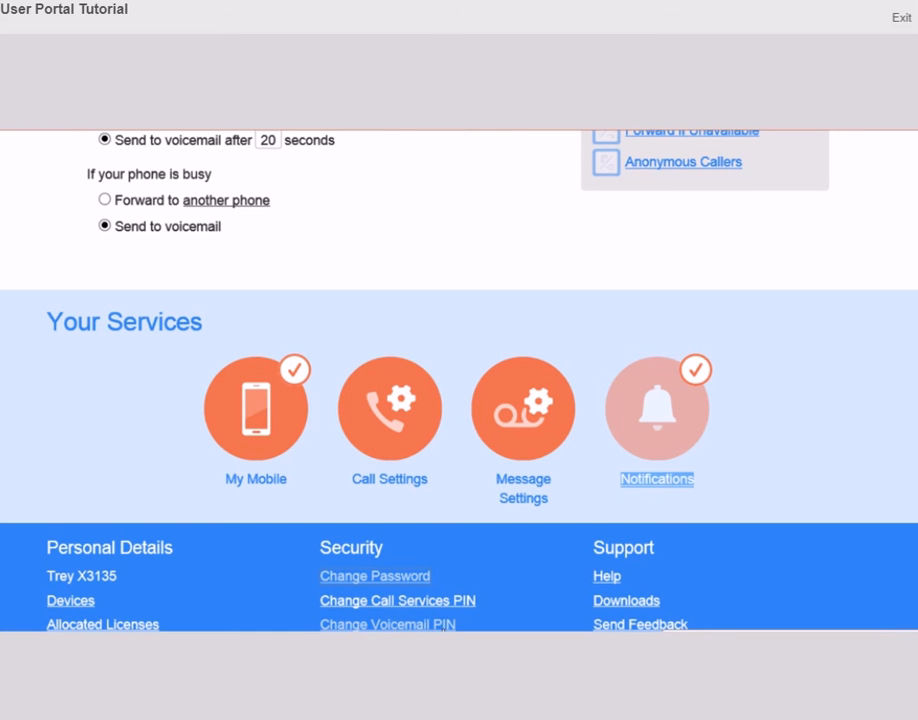
{"action": "left_click", "coordinate": [446, 601]}
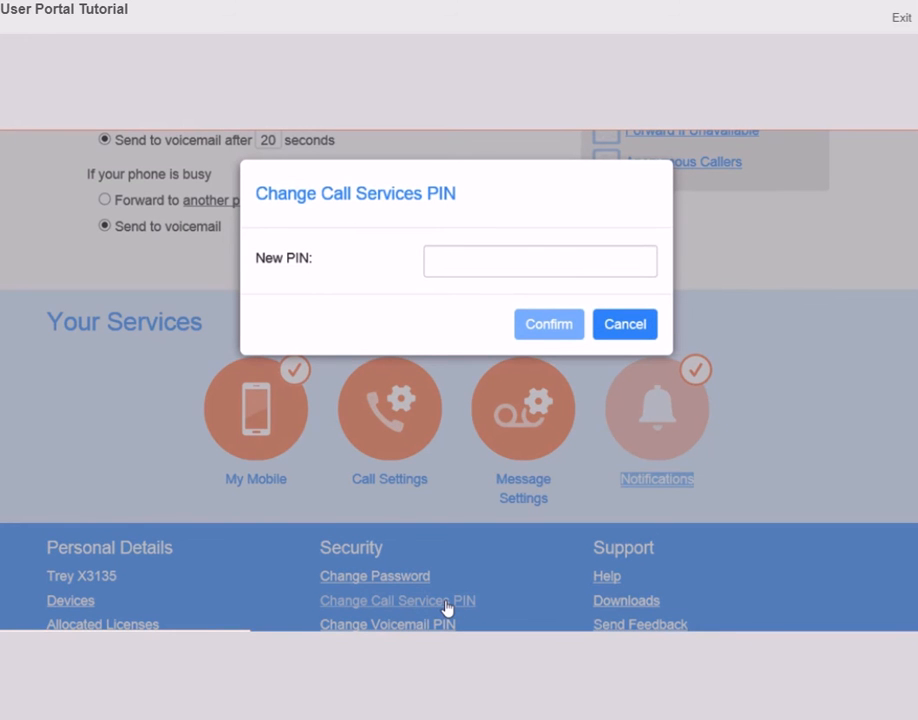
{"action": "left_click", "coordinate": [510, 260]}
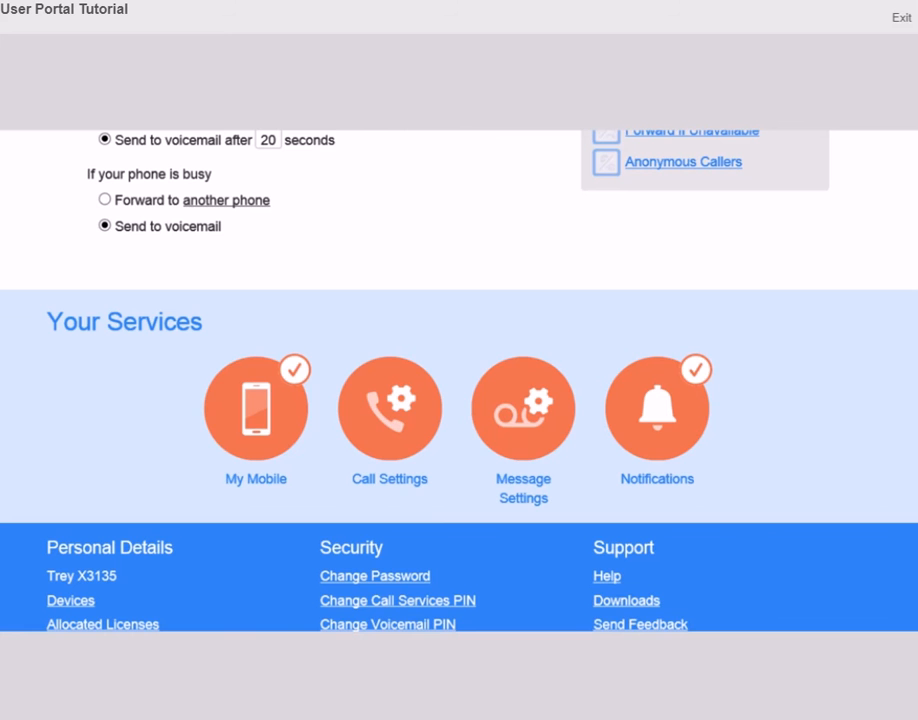
{"action": "left_click", "coordinate": [636, 602]}
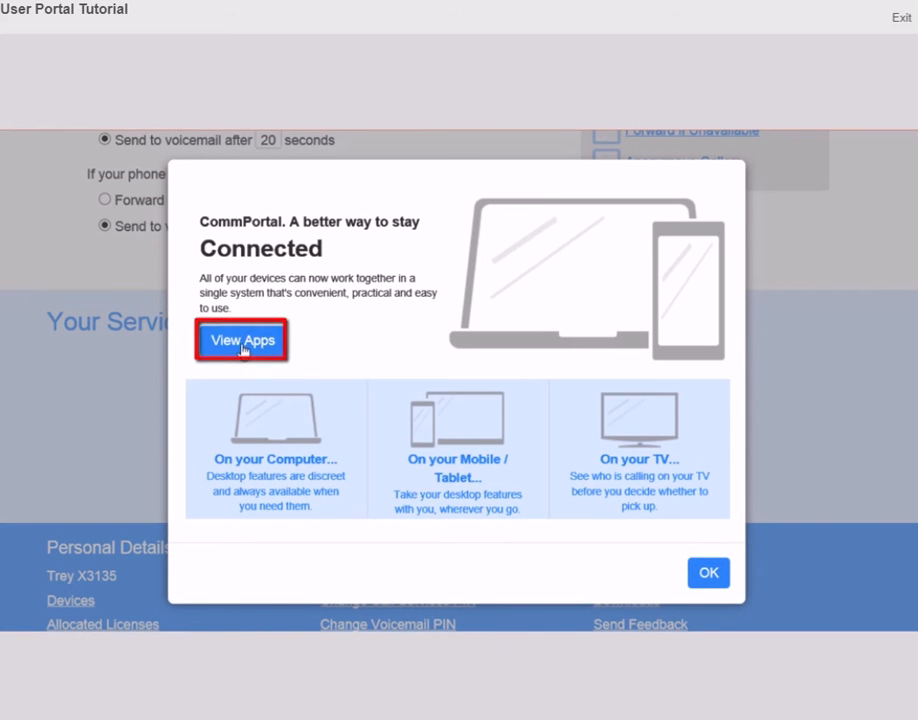
Choose View Apps to list the computer apps, including CommPortal Assistant for Windows
{"action": "left_click", "coordinate": [243, 341]}
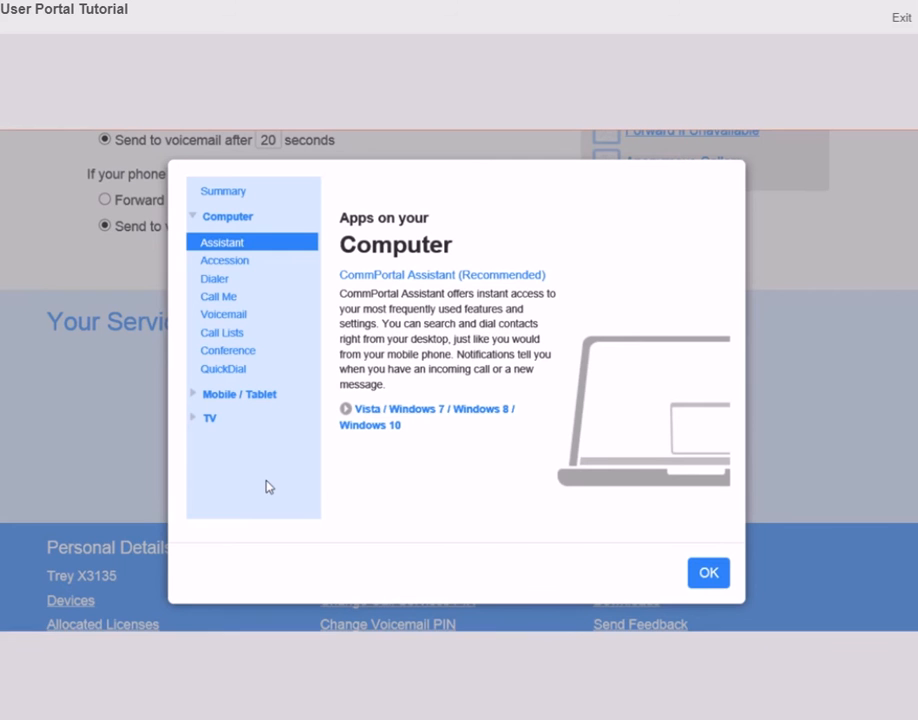